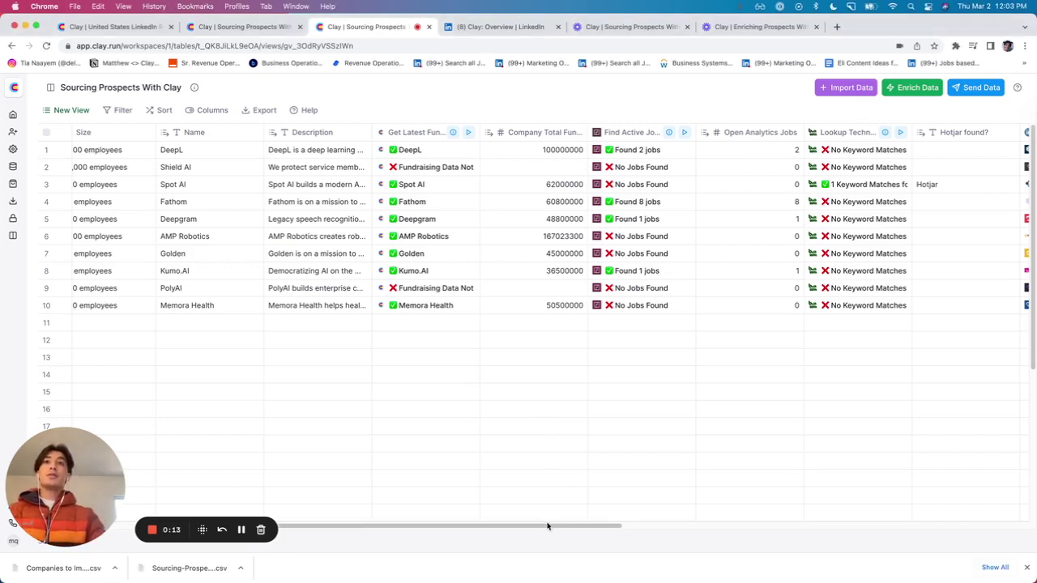
Scroll the company table right to show Enrich Company, Size, Founded and Follower Count
{"action": "left_click_drag", "start_coordinate": [547, 526], "coordinate": [800, 523]}
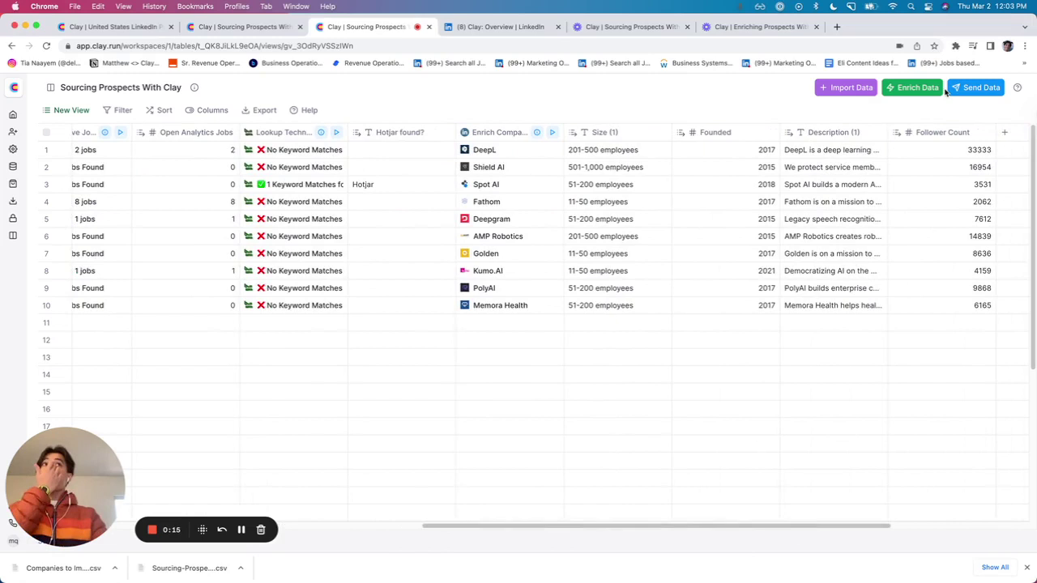
{"action": "left_click", "coordinate": [912, 86]}
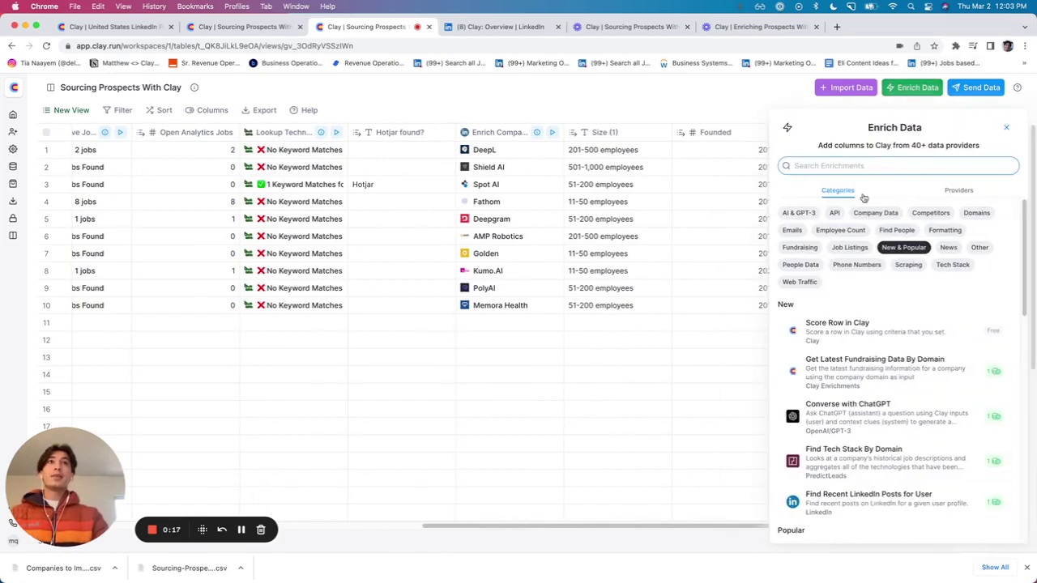
{"action": "left_click", "coordinate": [793, 230]}
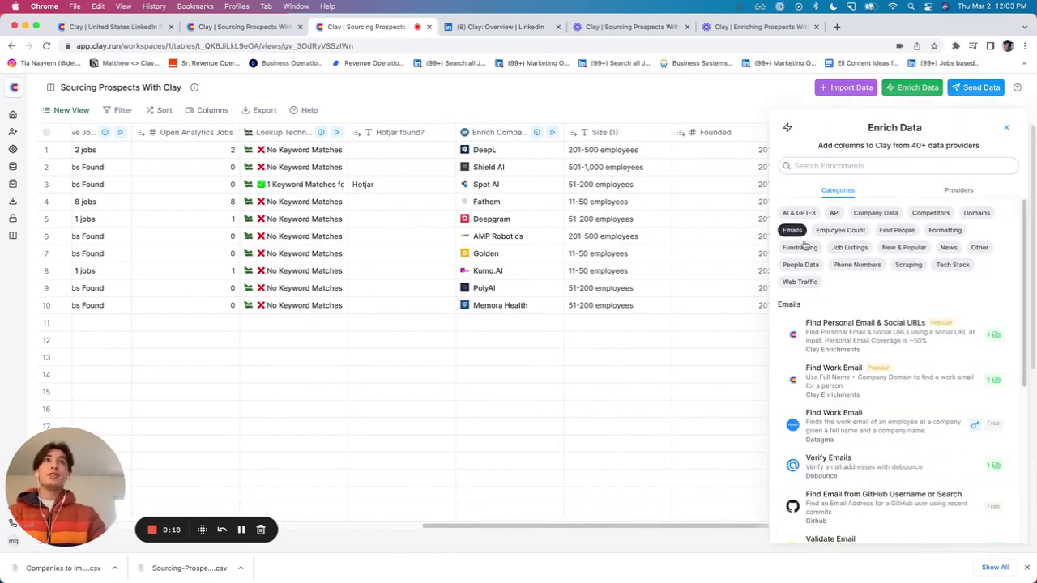
{"action": "left_click", "coordinate": [856, 380]}
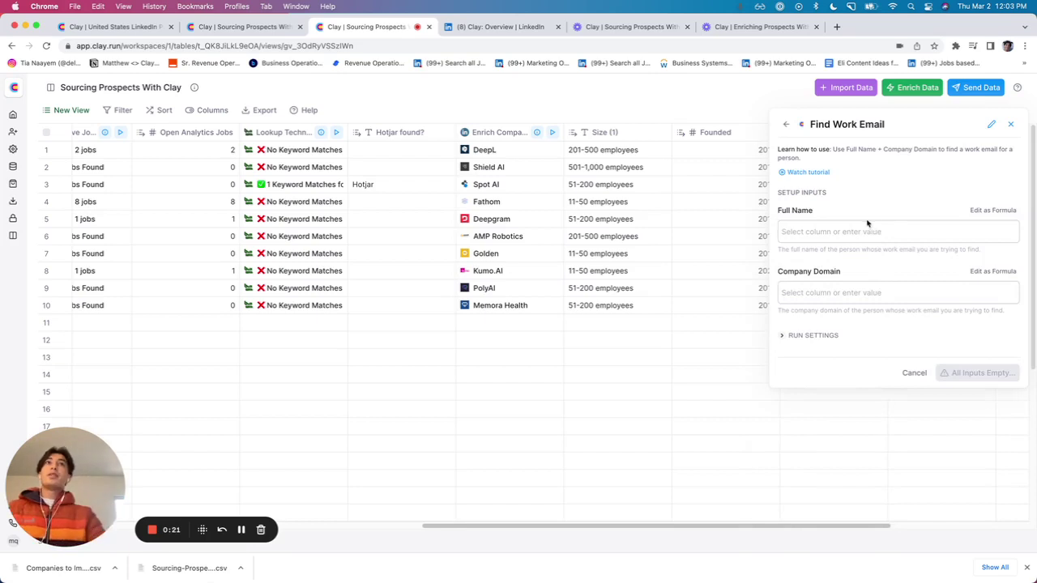
{"action": "left_click", "coordinate": [858, 228]}
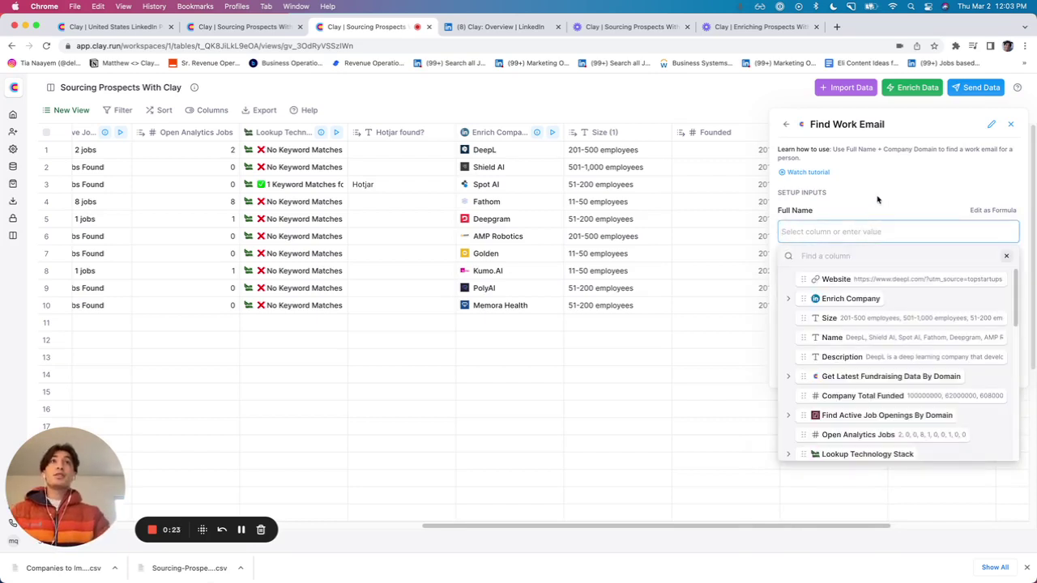
{"action": "left_click", "coordinate": [877, 199]}
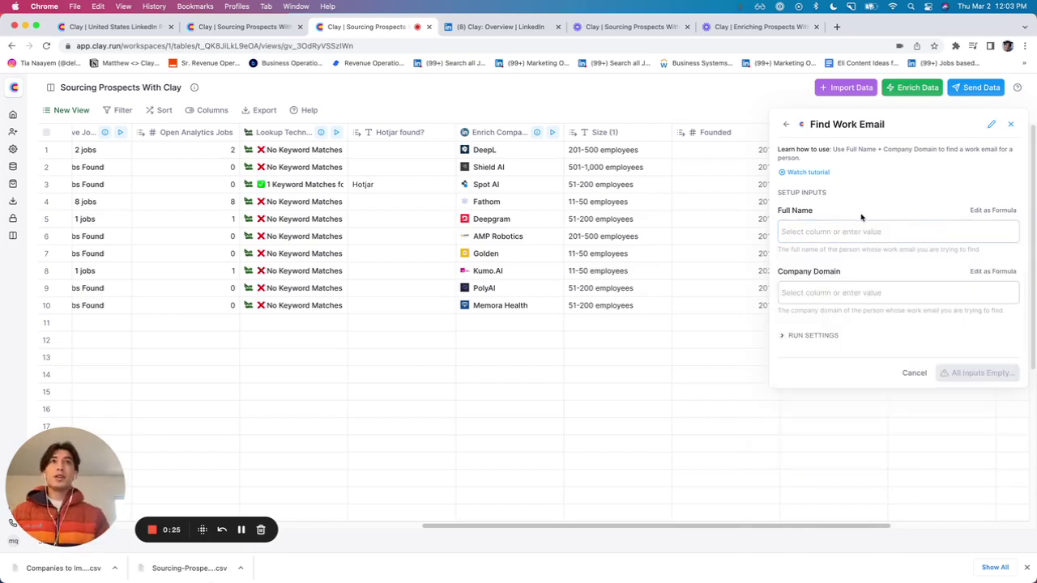
{"action": "left_click", "coordinate": [881, 295]}
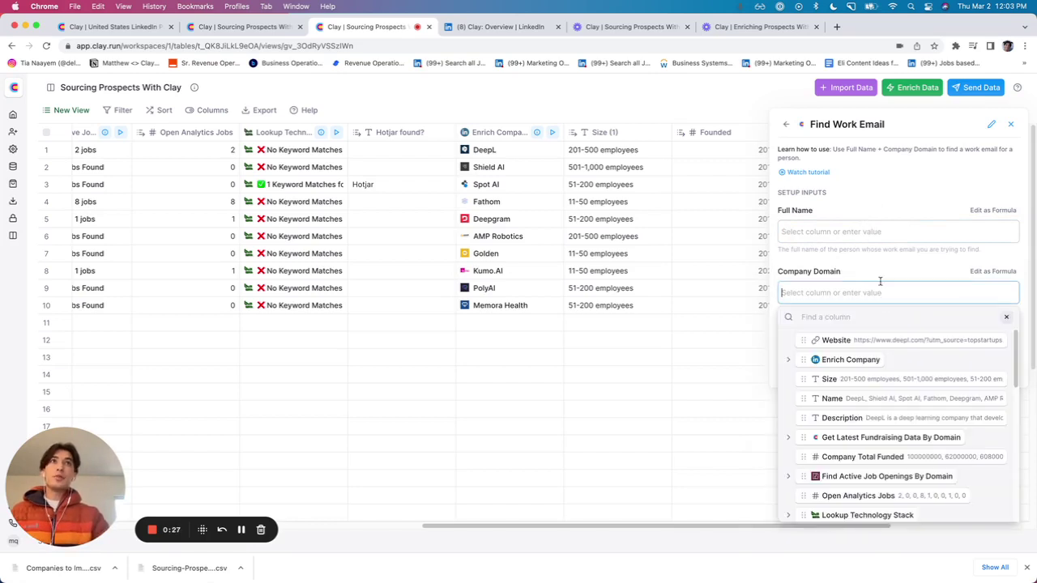
{"action": "left_click", "coordinate": [858, 227]}
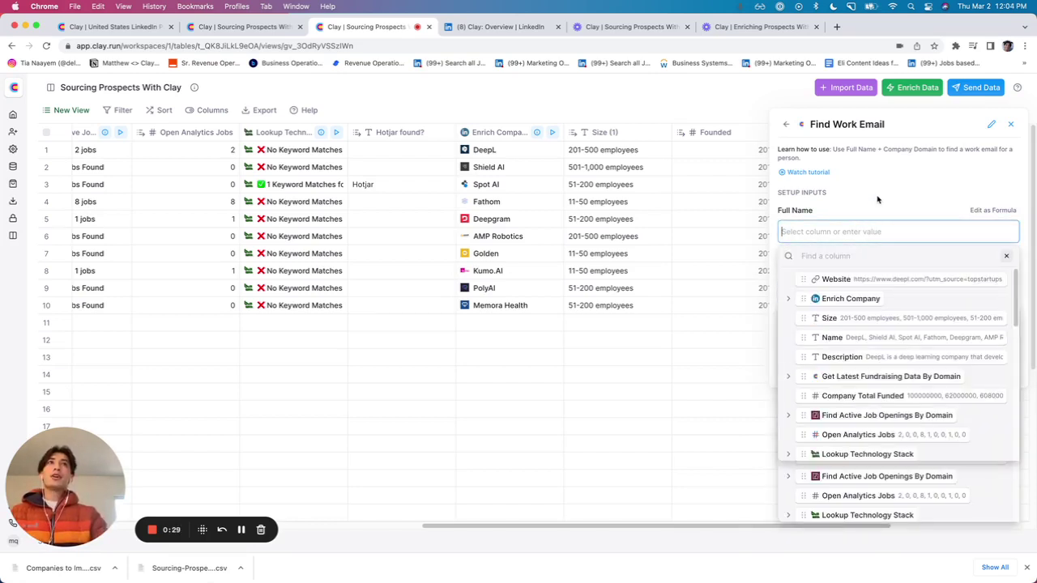
{"action": "left_click", "coordinate": [877, 200]}
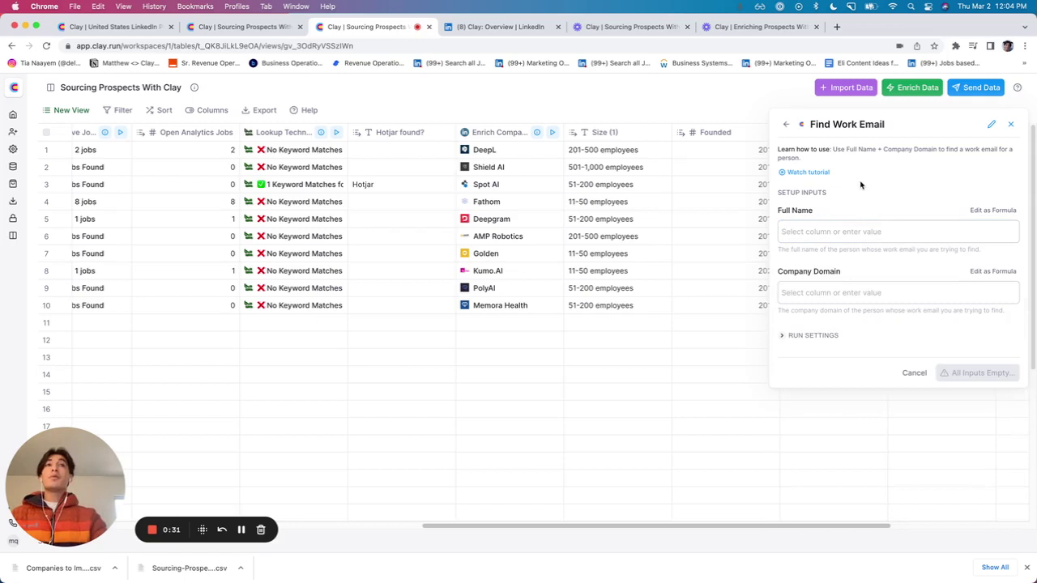
{"action": "double_click", "coordinate": [818, 209]}
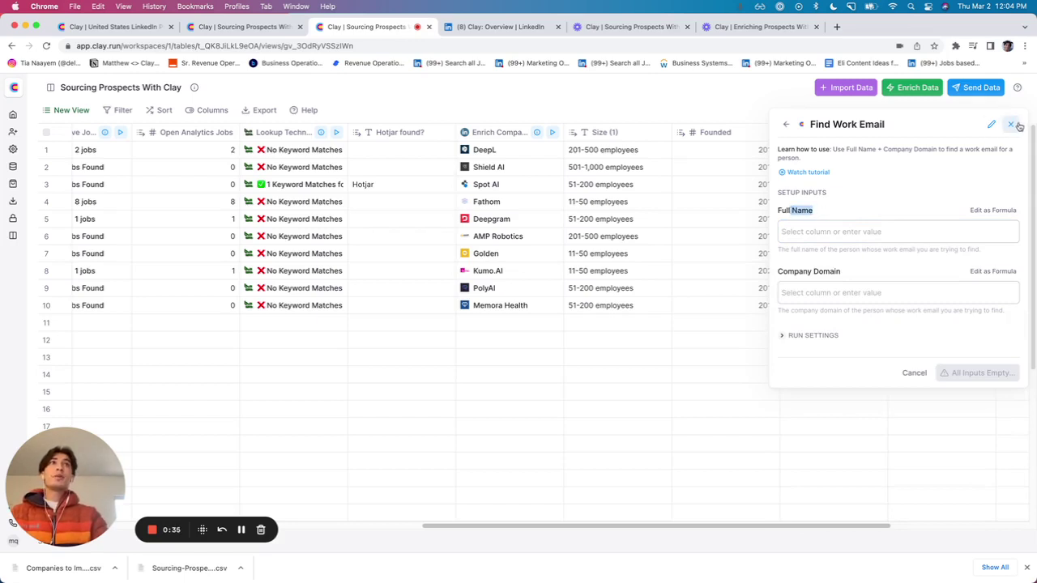
{"action": "left_click", "coordinate": [1011, 124]}
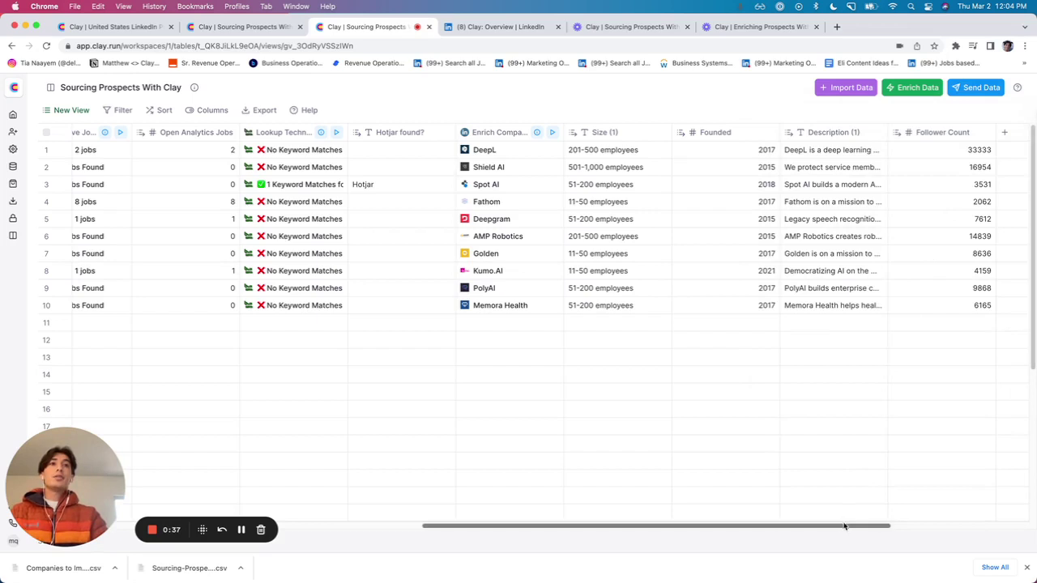
Search the enrichments for 'find people' and start a Find People enrichment
{"action": "scroll", "coordinate": [844, 522], "scroll_direction": "right", "scroll_amount": 5}
{"action": "left_click", "coordinate": [913, 94]}
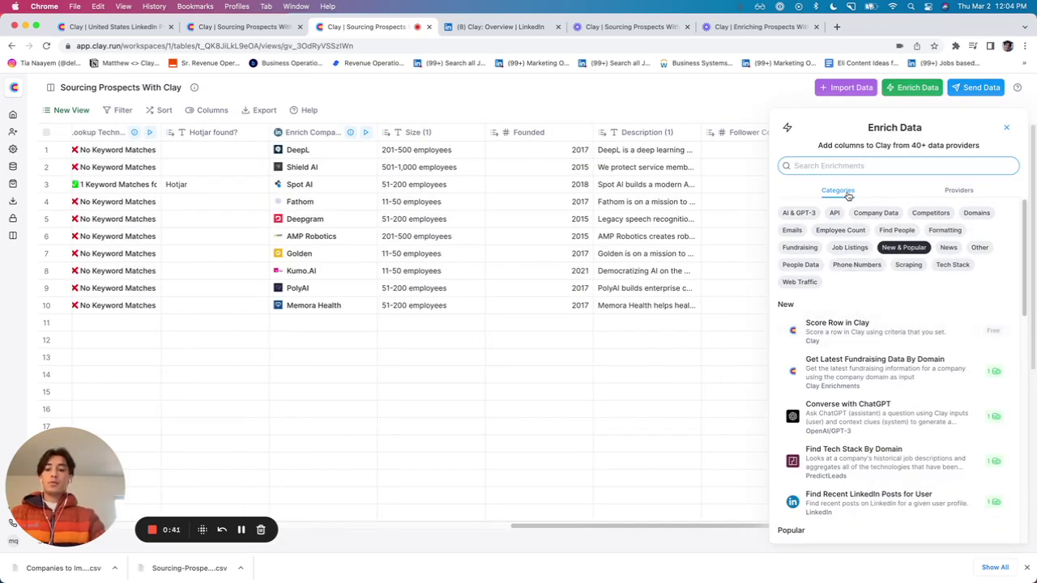
{"action": "type", "text": "find people"}
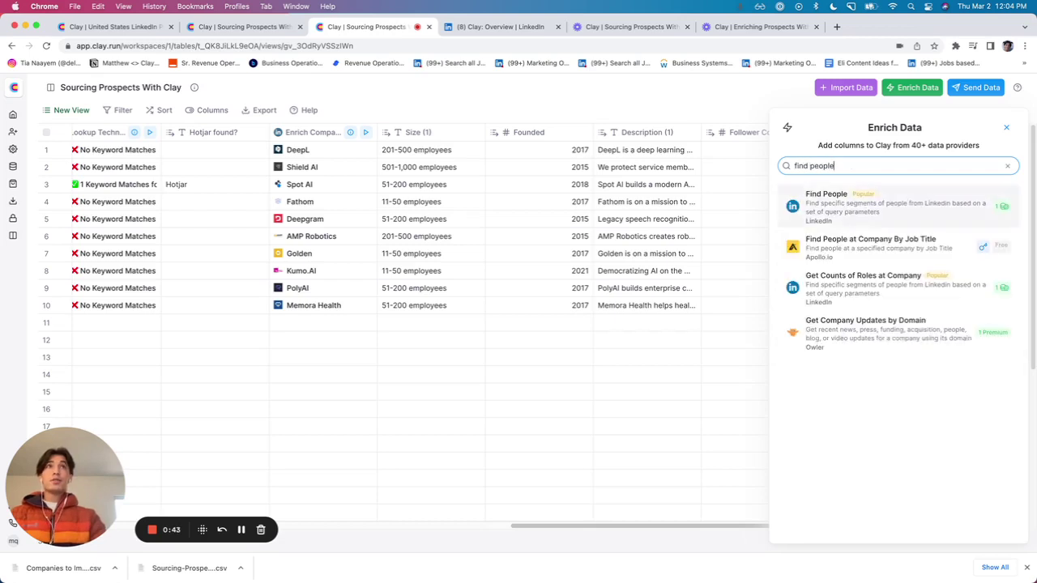
{"action": "left_click", "coordinate": [870, 208]}
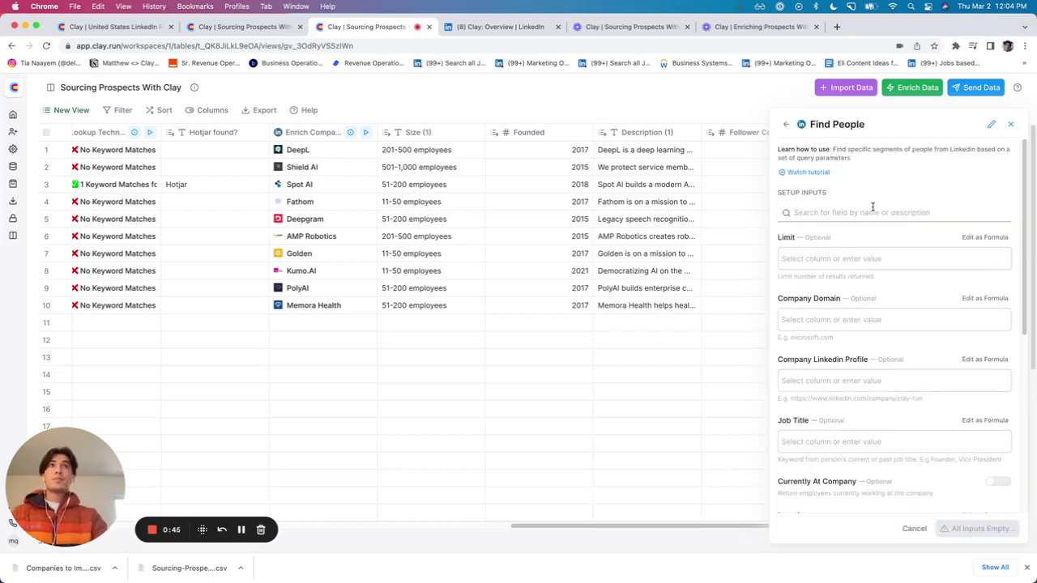
Set the Find People result Limit to 1
{"action": "left_click", "coordinate": [832, 257]}
{"action": "left_click", "coordinate": [852, 240]}
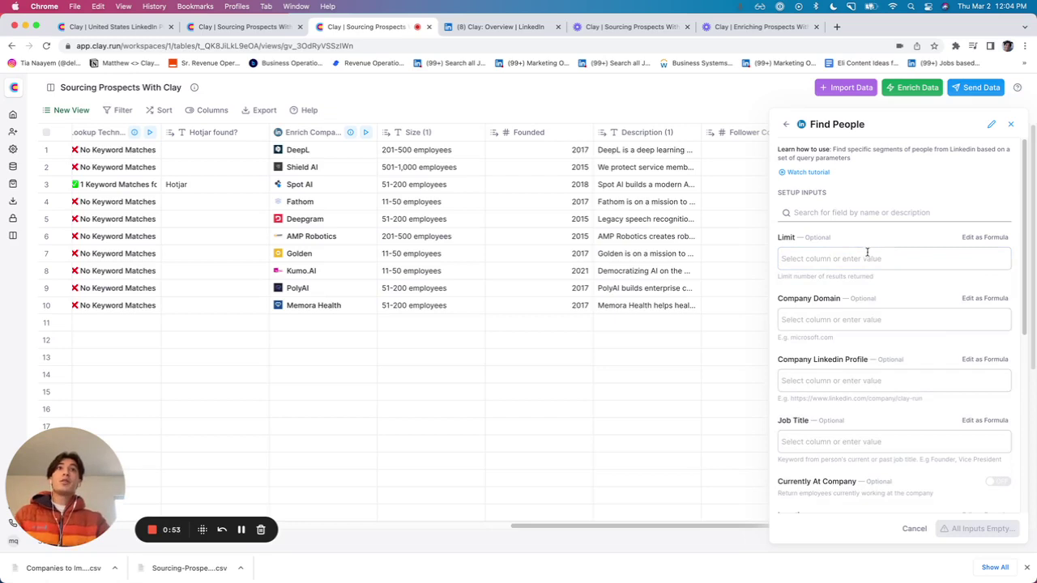
{"action": "left_click", "coordinate": [865, 257]}
{"action": "type", "text": "1"}
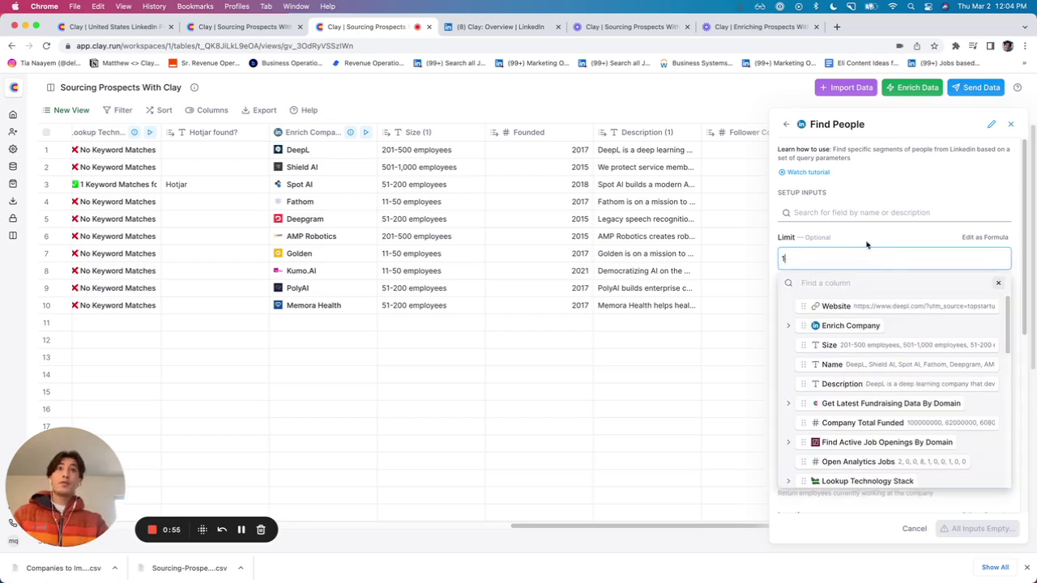
{"action": "left_click", "coordinate": [870, 240]}
Map Company Domain to Website and Company Linkedin Profile to Enrich Company > url
{"action": "left_click", "coordinate": [853, 316]}
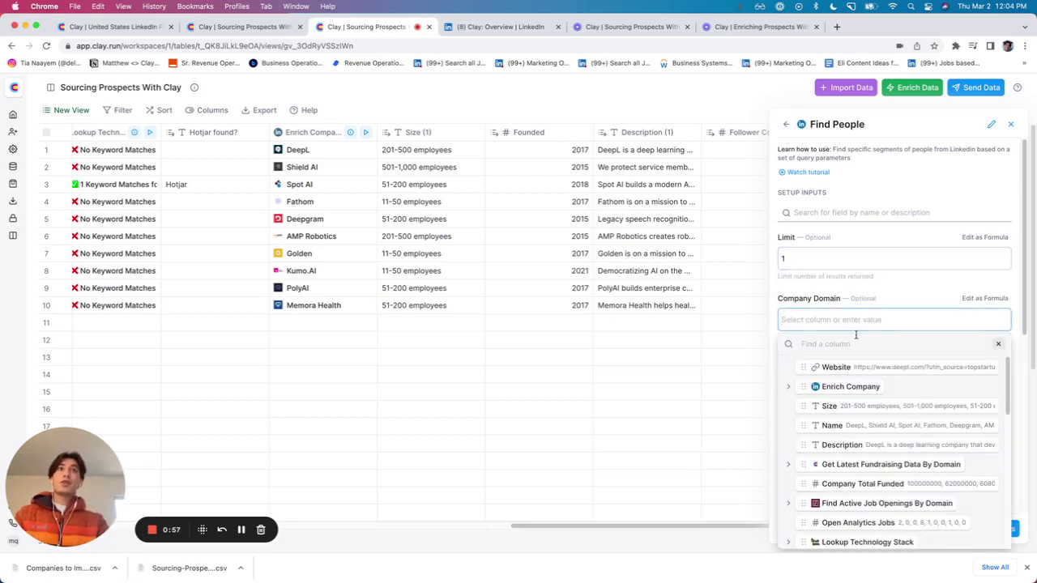
{"action": "left_click", "coordinate": [861, 367]}
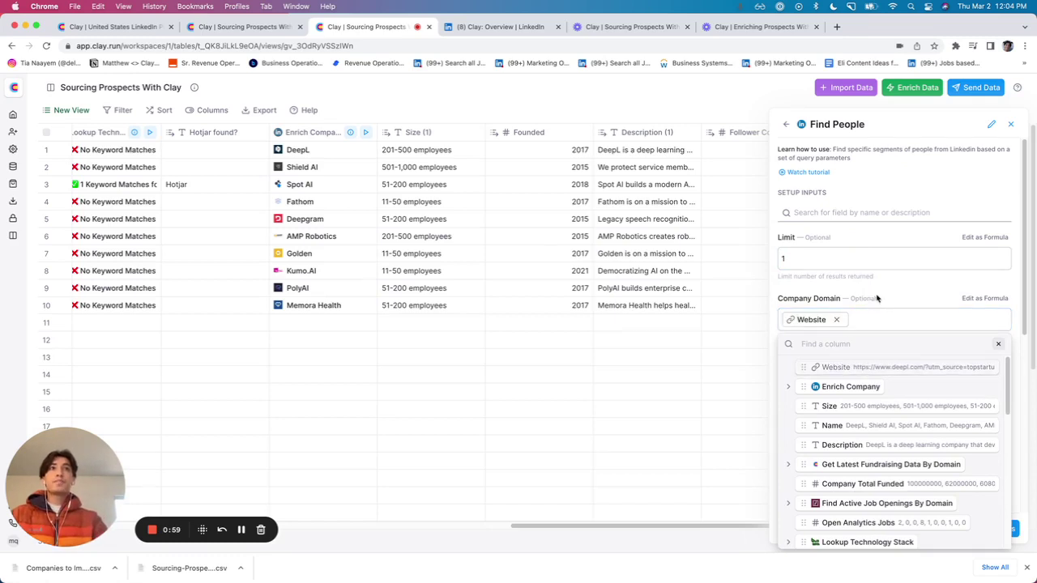
{"action": "left_click", "coordinate": [861, 300]}
{"action": "left_click", "coordinate": [908, 381]}
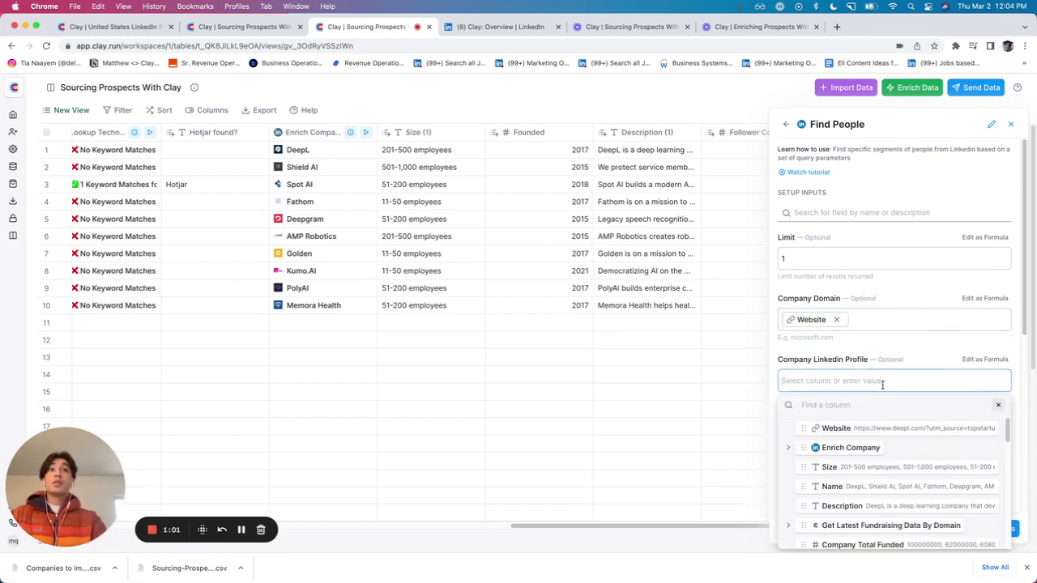
{"action": "left_click", "coordinate": [789, 449]}
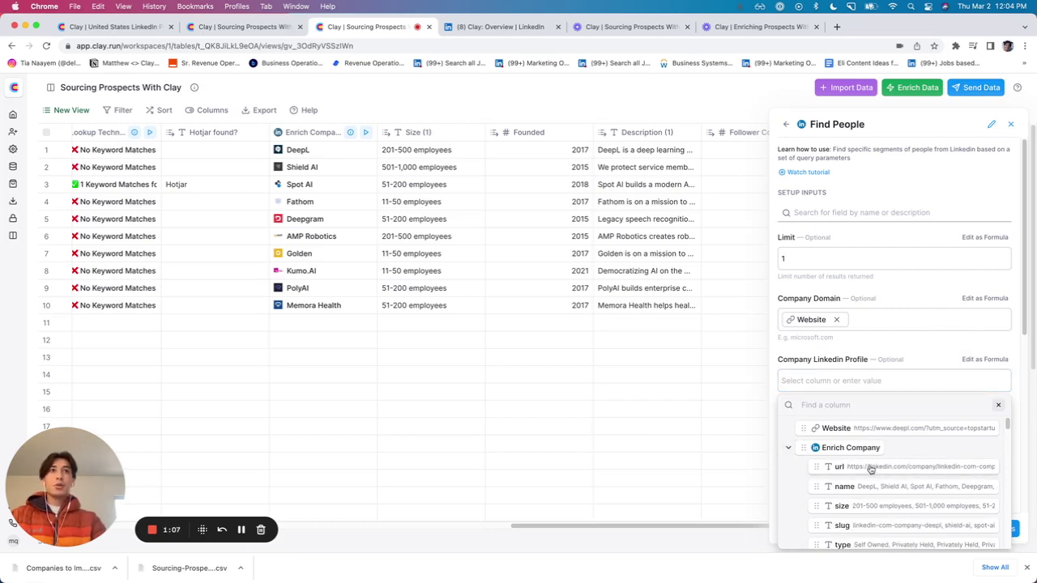
{"action": "left_click", "coordinate": [871, 469]}
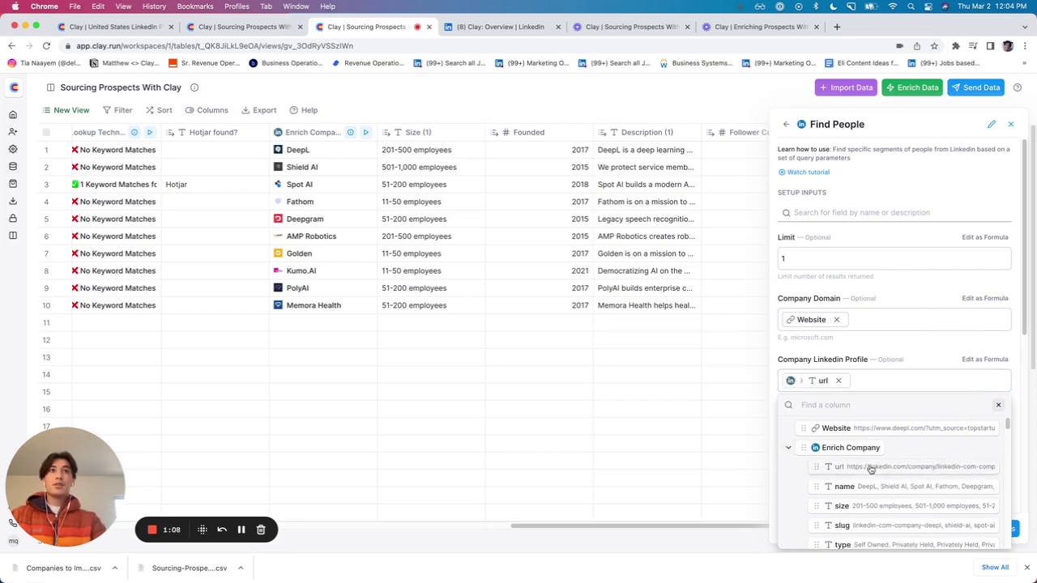
Enter 'Founder, CEO, Co-Founder' as the Job Title filter
{"action": "left_click", "coordinate": [998, 404]}
{"action": "scroll", "coordinate": [918, 416], "scroll_direction": "down", "scroll_amount": 1}
{"action": "left_click", "coordinate": [888, 418]}
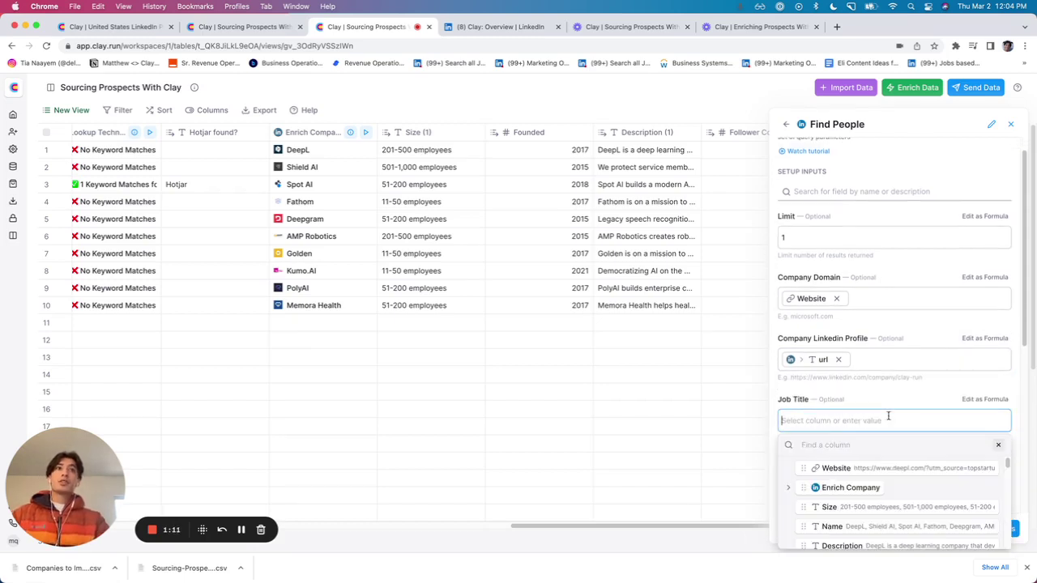
{"action": "type", "text": "Founder, CEO, Co-"}
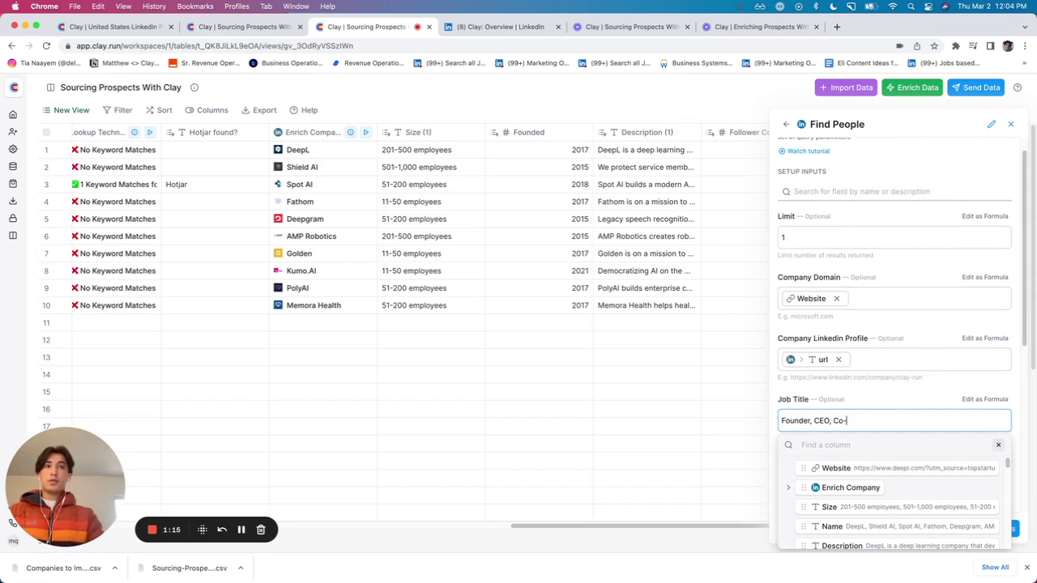
{"action": "type", "text": "Founder"}
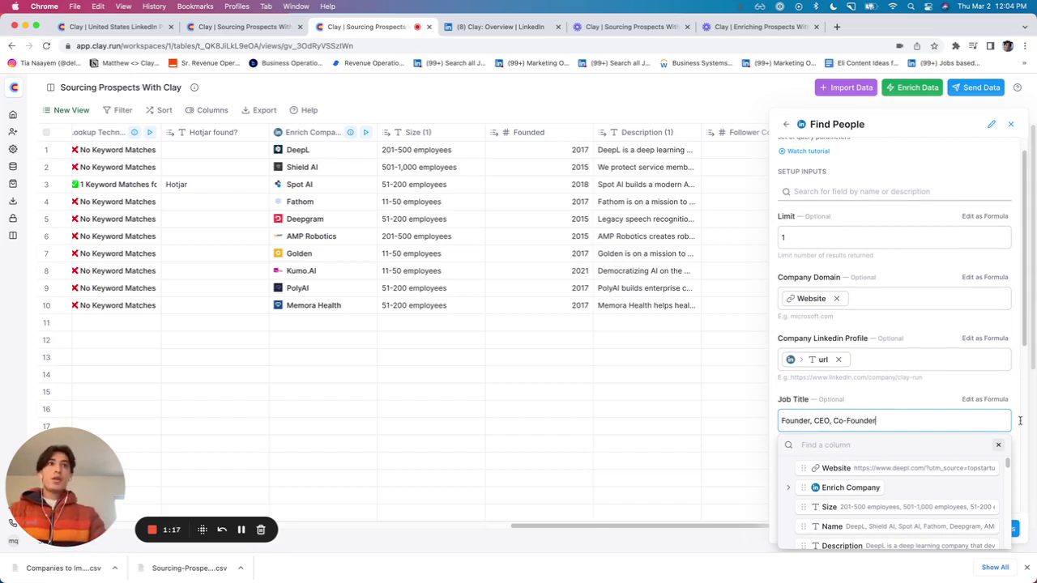
{"action": "left_click", "coordinate": [999, 442]}
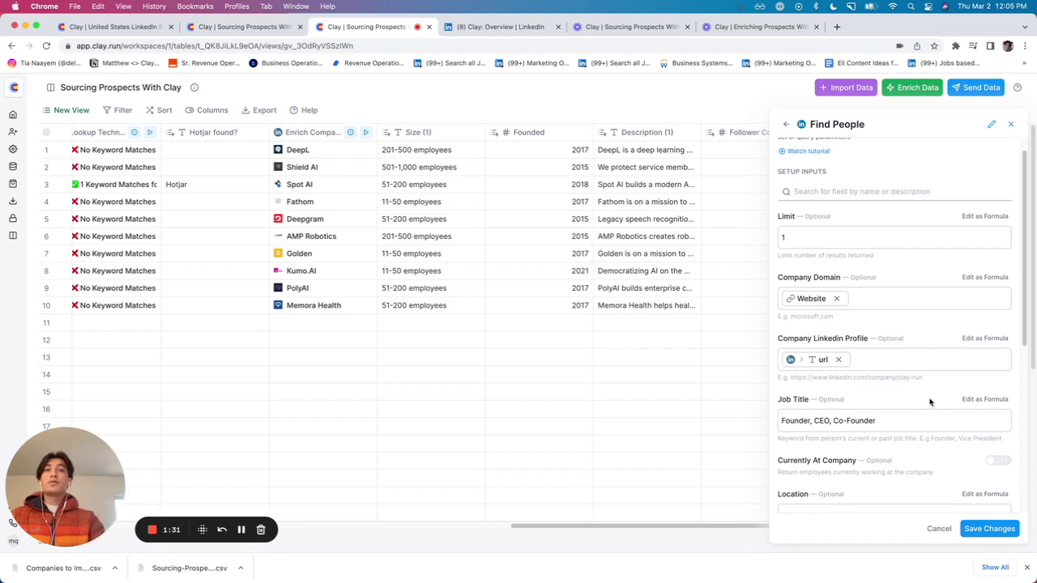
Turn on Currently At Company and save Find People as a new column
{"action": "scroll", "coordinate": [929, 402], "scroll_direction": "down", "scroll_amount": 1}
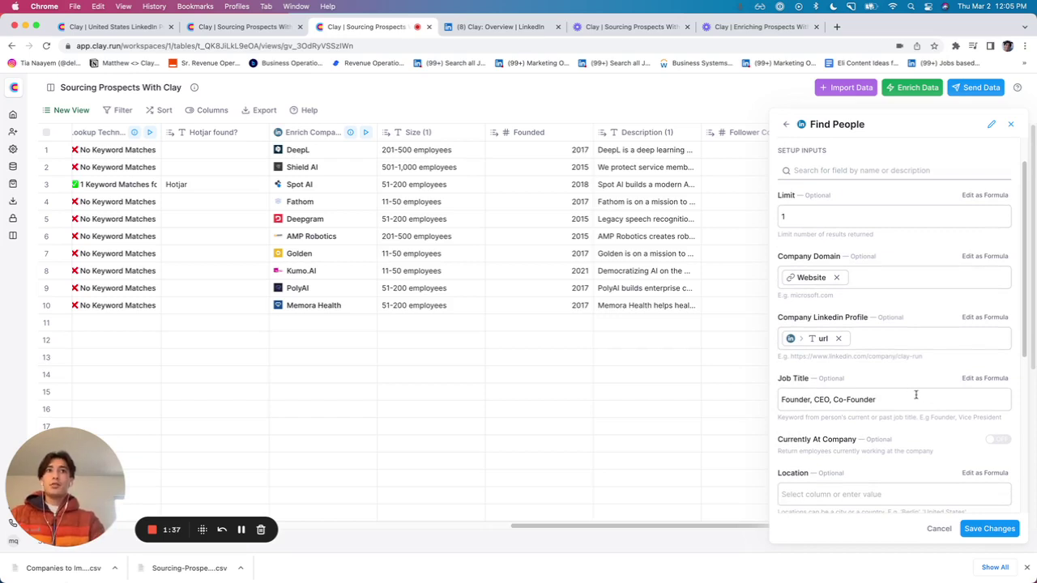
{"action": "scroll", "coordinate": [915, 404], "scroll_direction": "down", "scroll_amount": 1}
{"action": "left_click", "coordinate": [1000, 424]}
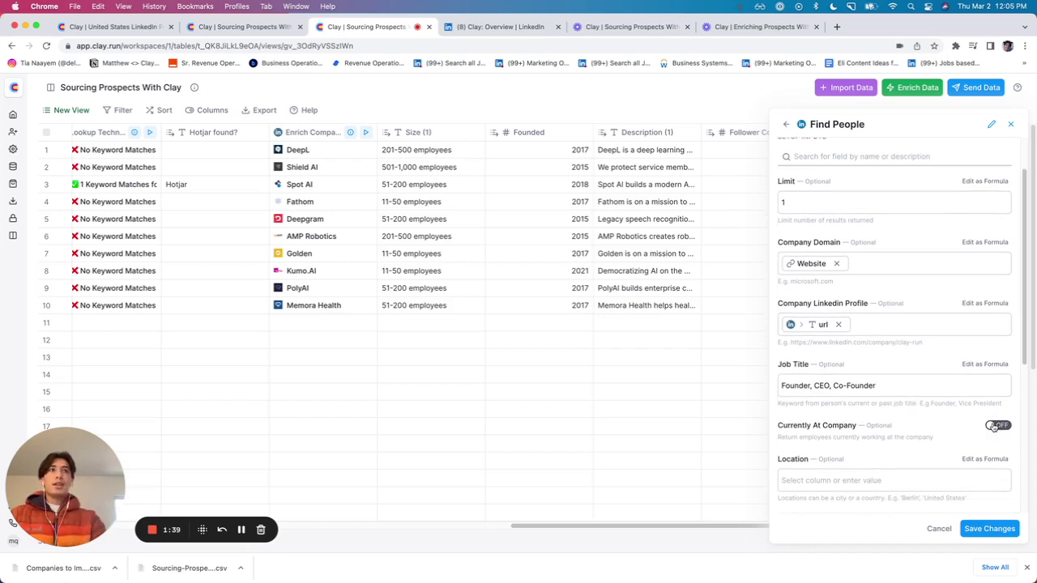
{"action": "scroll", "coordinate": [921, 419], "scroll_direction": "down", "scroll_amount": 4}
{"action": "scroll", "coordinate": [919, 419], "scroll_direction": "down", "scroll_amount": 3}
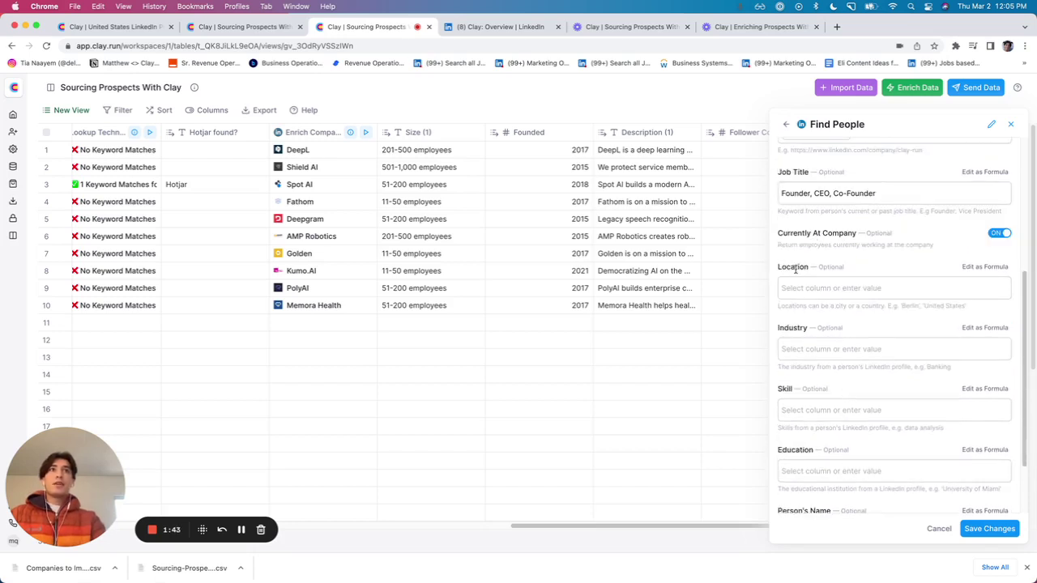
{"action": "scroll", "coordinate": [869, 394], "scroll_direction": "down", "scroll_amount": 3}
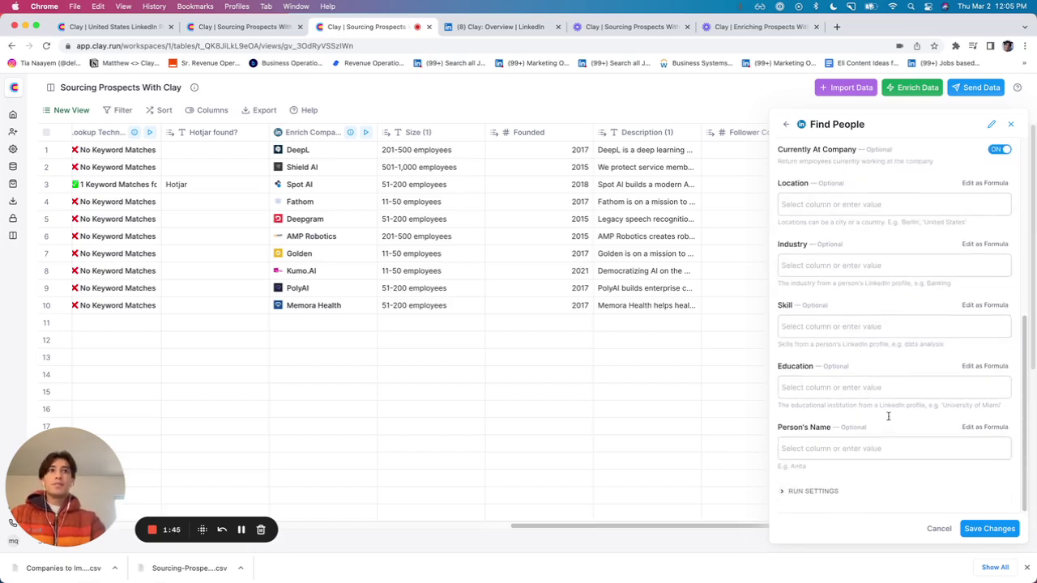
{"action": "left_click", "coordinate": [988, 528]}
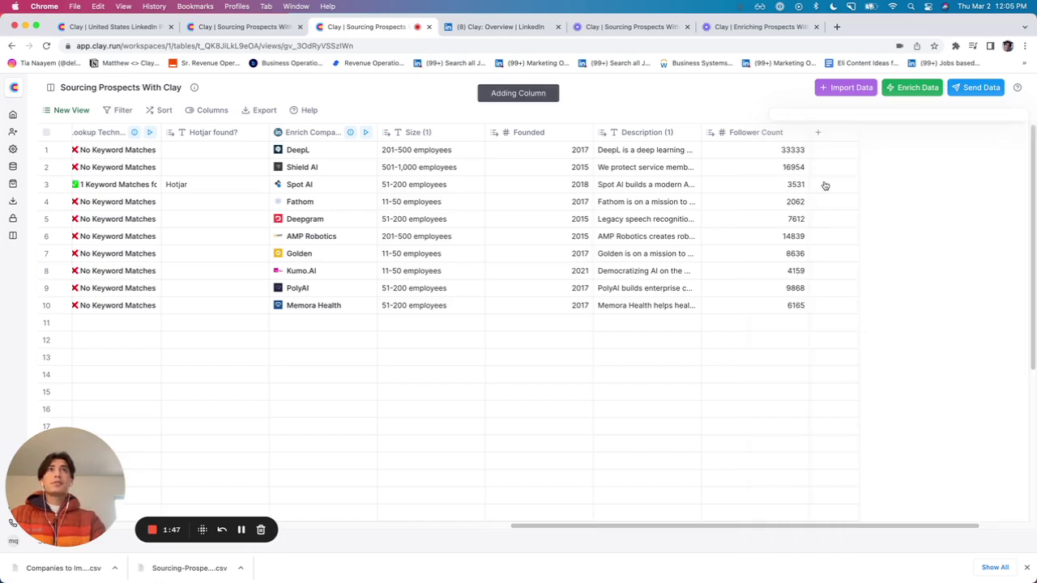
Run Find People on the first 10 rows and check AMP Robotics' founder match
{"action": "left_click", "coordinate": [905, 132]}
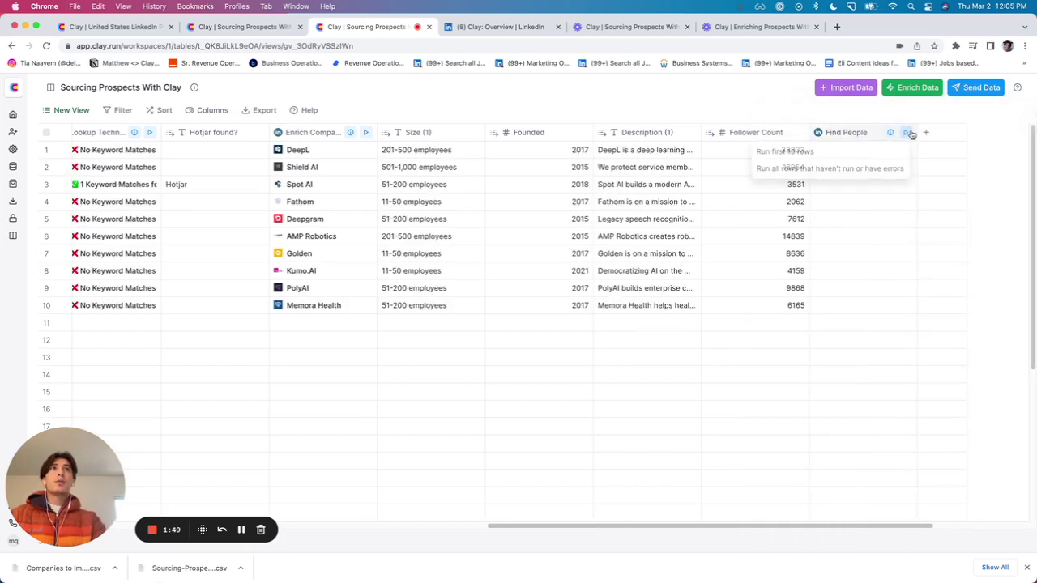
{"action": "left_click", "coordinate": [889, 152]}
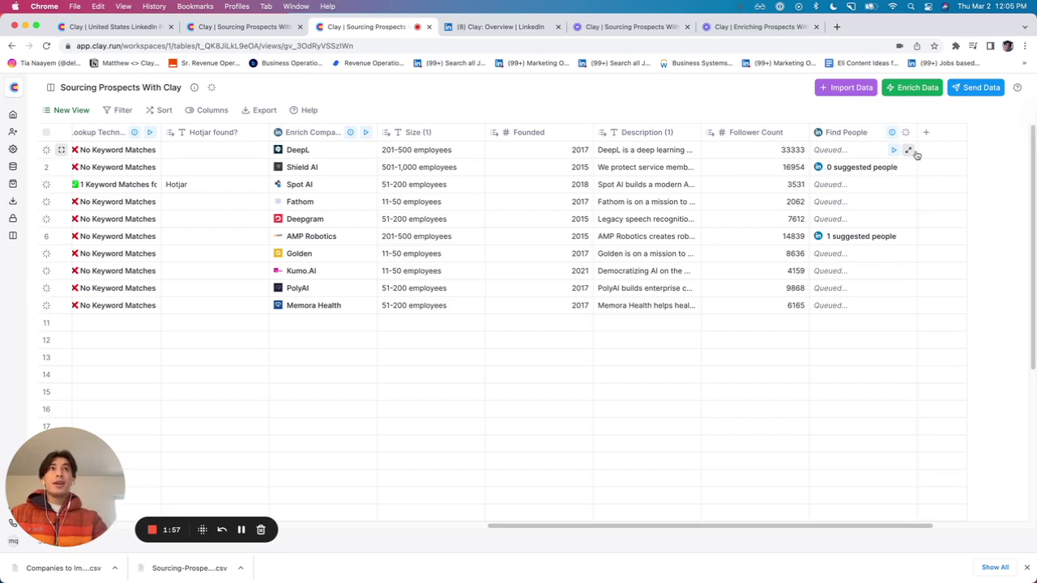
{"action": "left_click", "coordinate": [910, 237]}
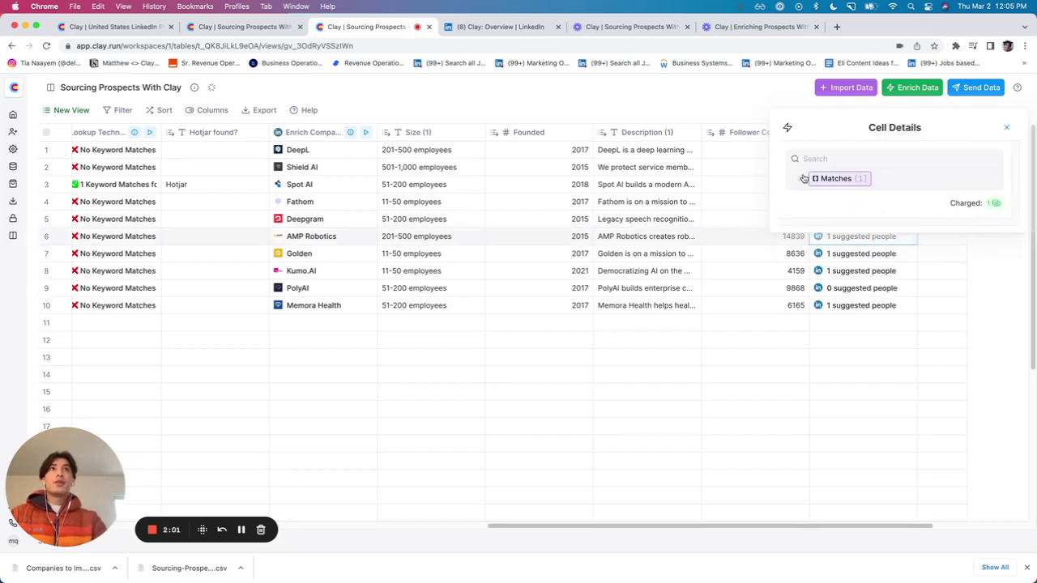
{"action": "left_click", "coordinate": [800, 178]}
{"action": "left_click", "coordinate": [809, 196]}
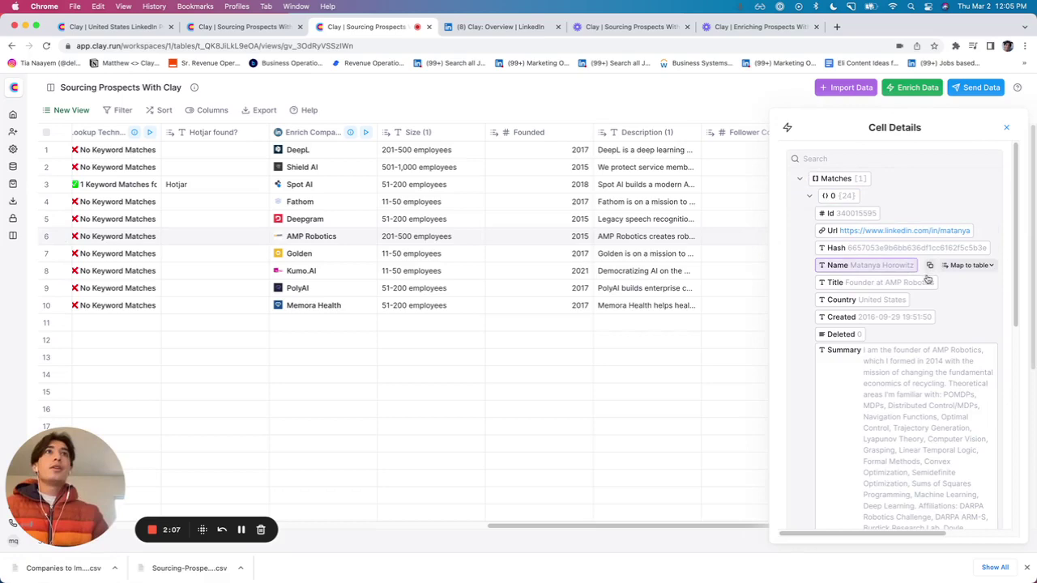
{"action": "scroll", "coordinate": [925, 298], "scroll_direction": "down", "scroll_amount": 5}
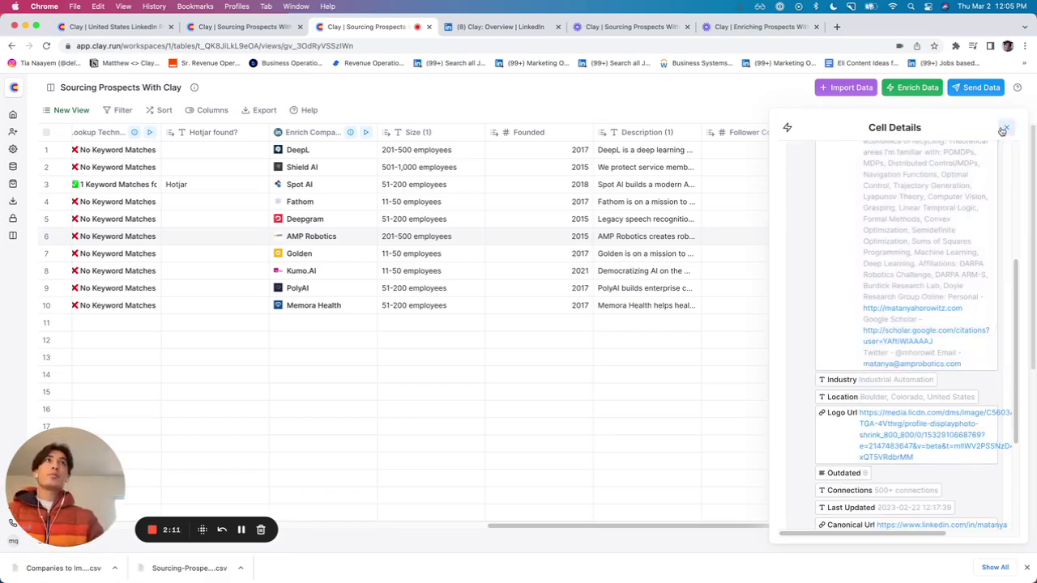
{"action": "scroll", "coordinate": [1002, 130], "scroll_direction": "up", "scroll_amount": 5}
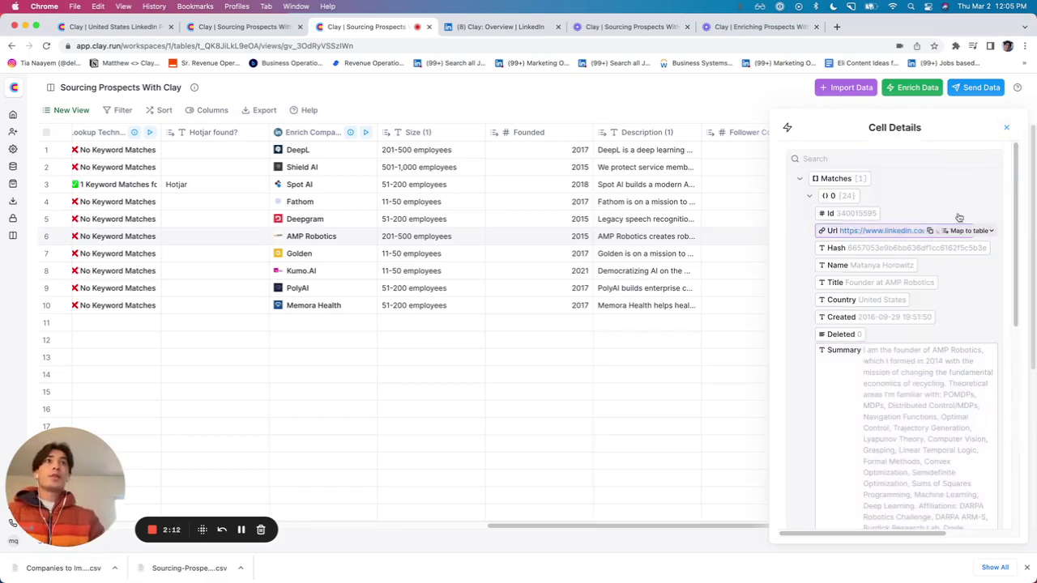
{"action": "left_click", "coordinate": [1004, 128]}
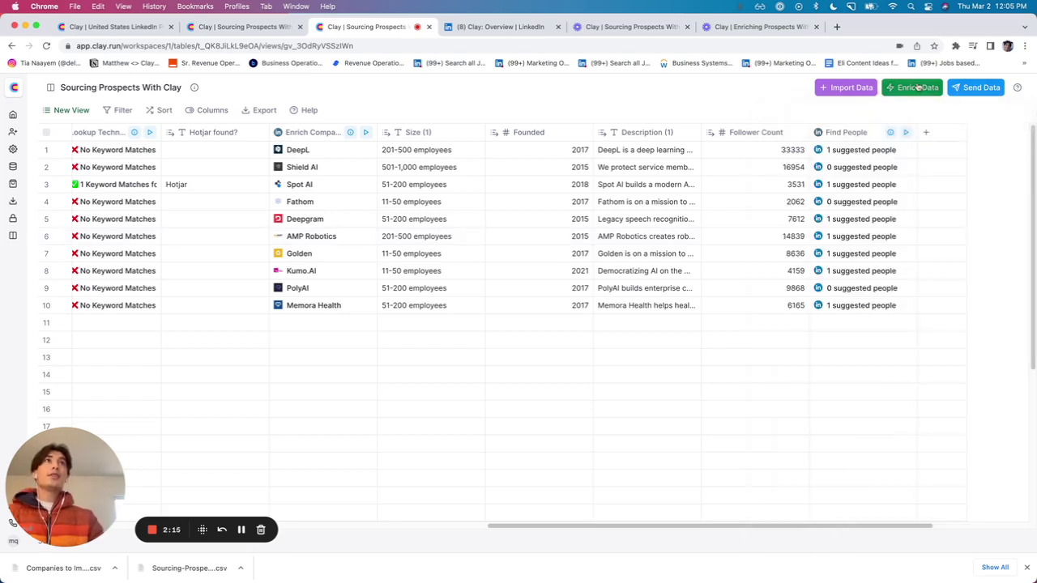
Add Clay's Find Work Email enrichment from the email enrichments
{"action": "left_click", "coordinate": [913, 87]}
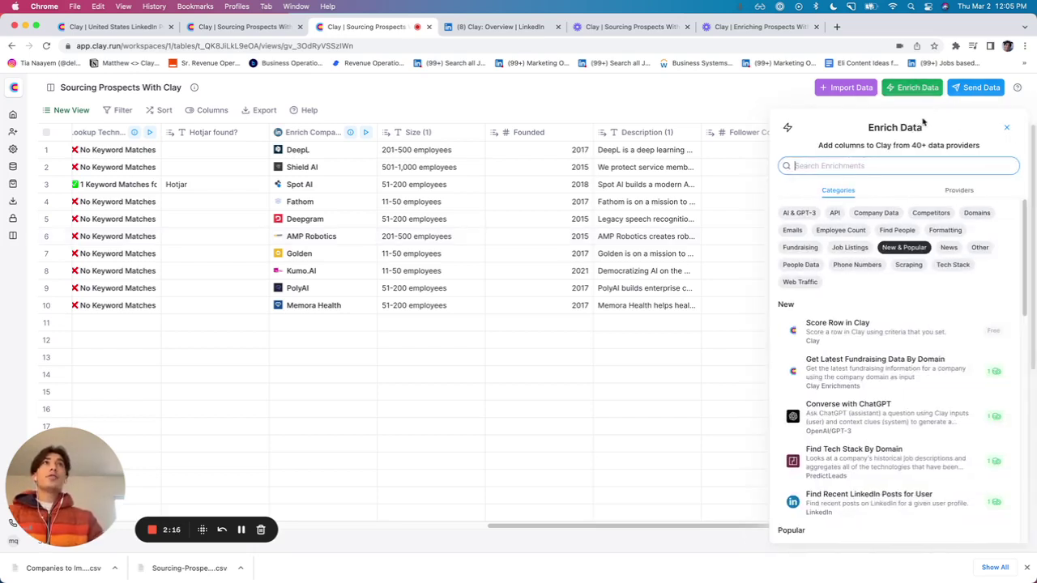
{"action": "left_click", "coordinate": [792, 230]}
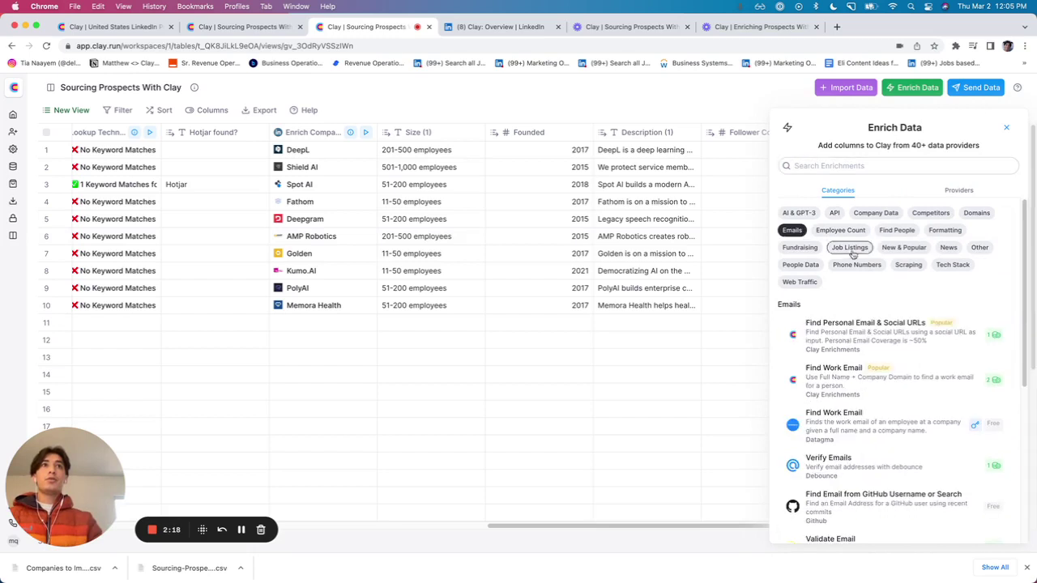
{"action": "left_click", "coordinate": [875, 374]}
Set Full Name to Find People > matches > 0 > name
{"action": "left_click", "coordinate": [856, 233]}
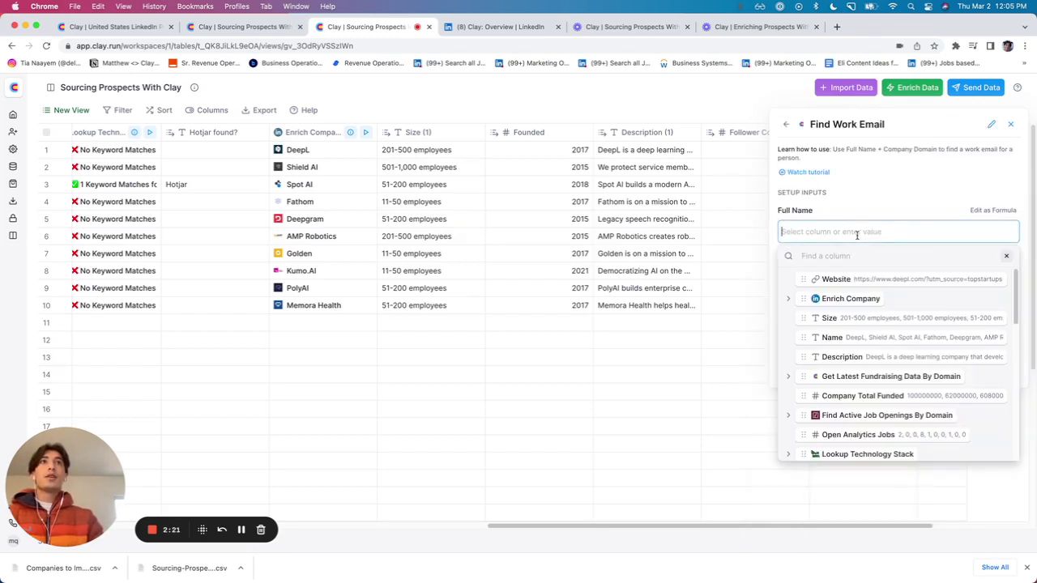
{"action": "scroll", "coordinate": [836, 363], "scroll_direction": "down", "scroll_amount": 5}
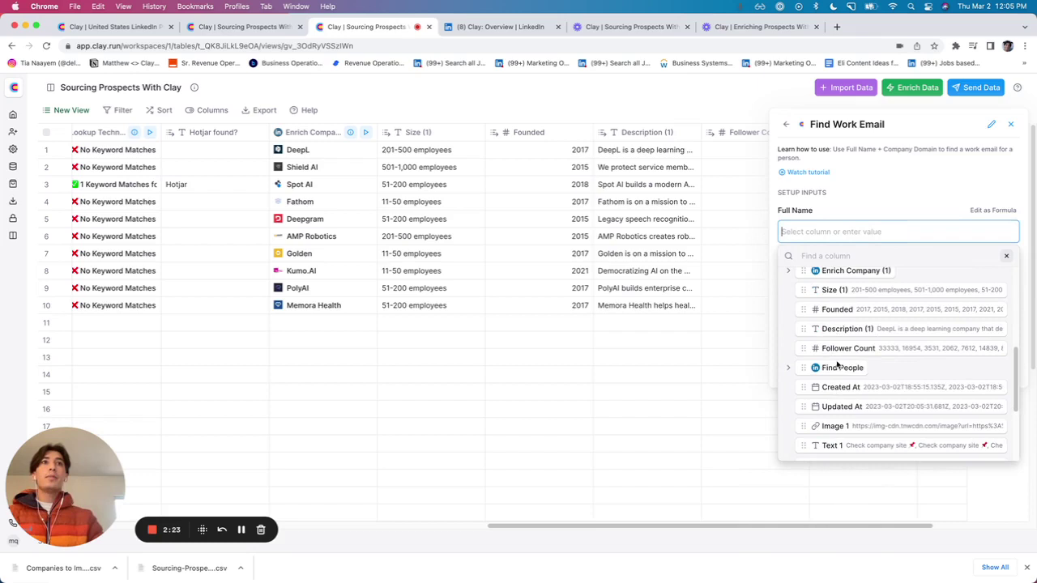
{"action": "scroll", "coordinate": [839, 363], "scroll_direction": "up", "scroll_amount": 3}
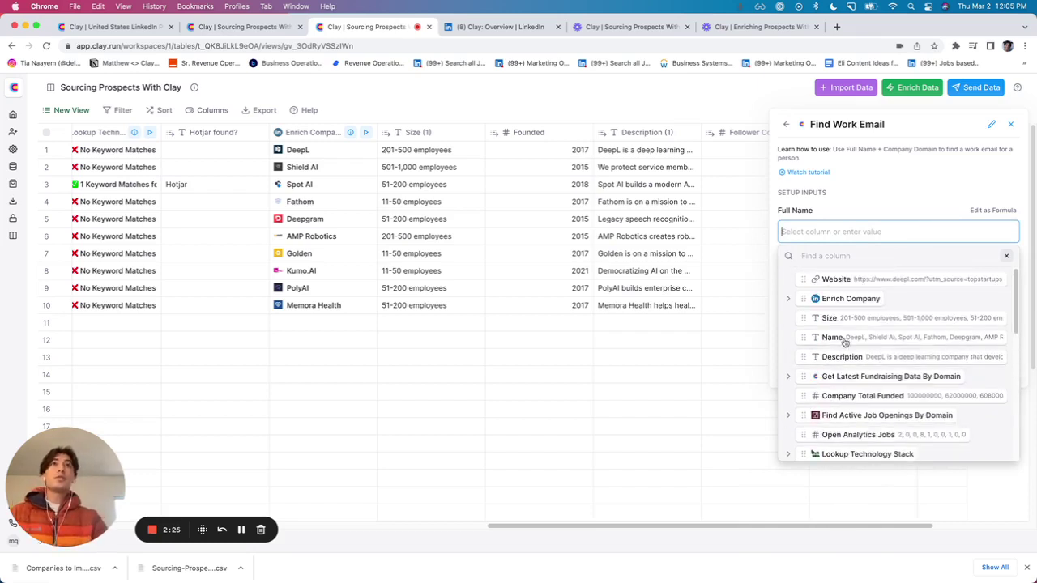
{"action": "scroll", "coordinate": [845, 333], "scroll_direction": "down", "scroll_amount": 1}
{"action": "scroll", "coordinate": [845, 336], "scroll_direction": "down", "scroll_amount": 2}
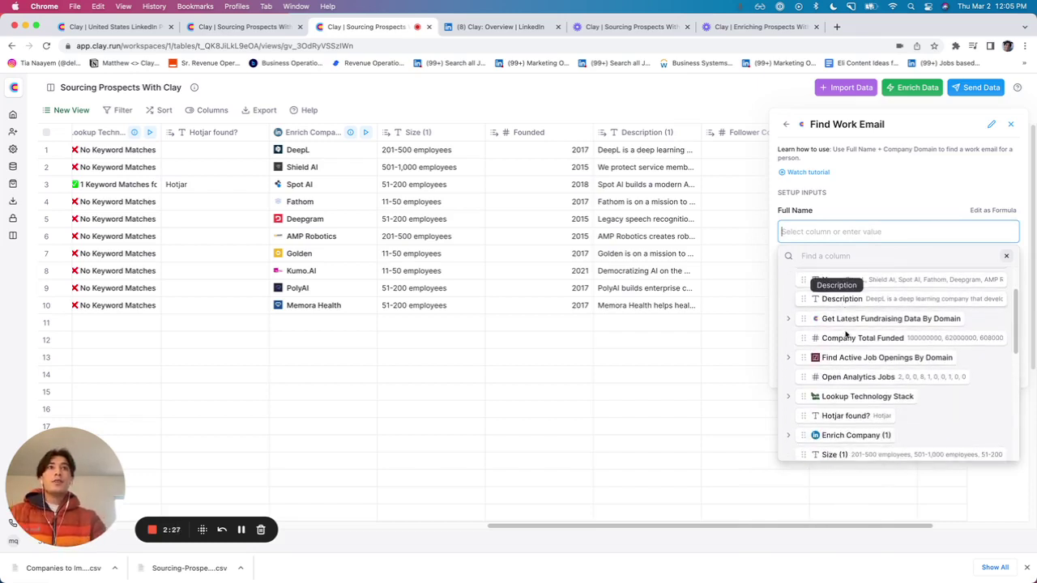
{"action": "scroll", "coordinate": [845, 334], "scroll_direction": "down", "scroll_amount": 4}
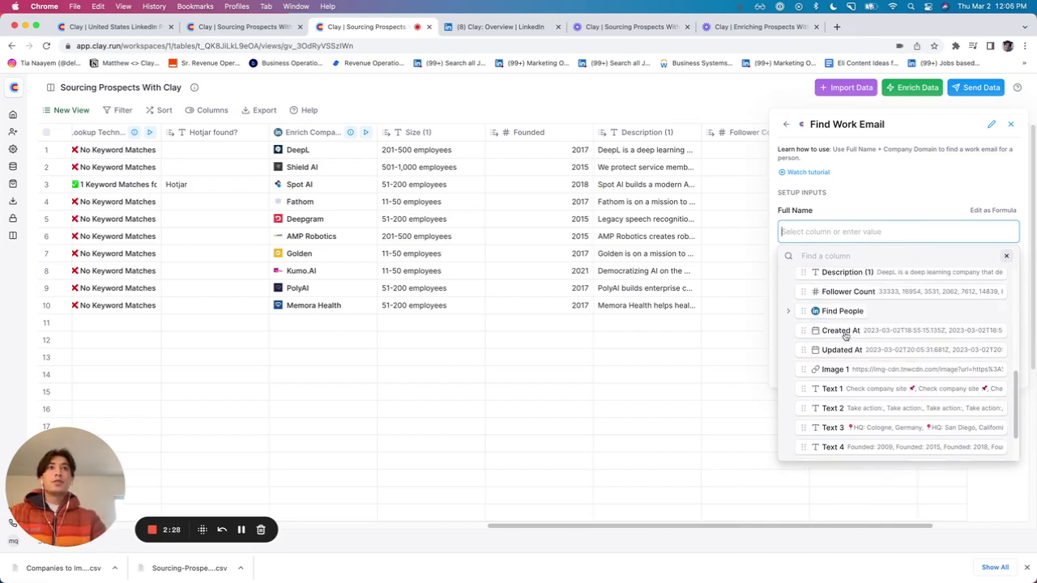
{"action": "left_click", "coordinate": [788, 312]}
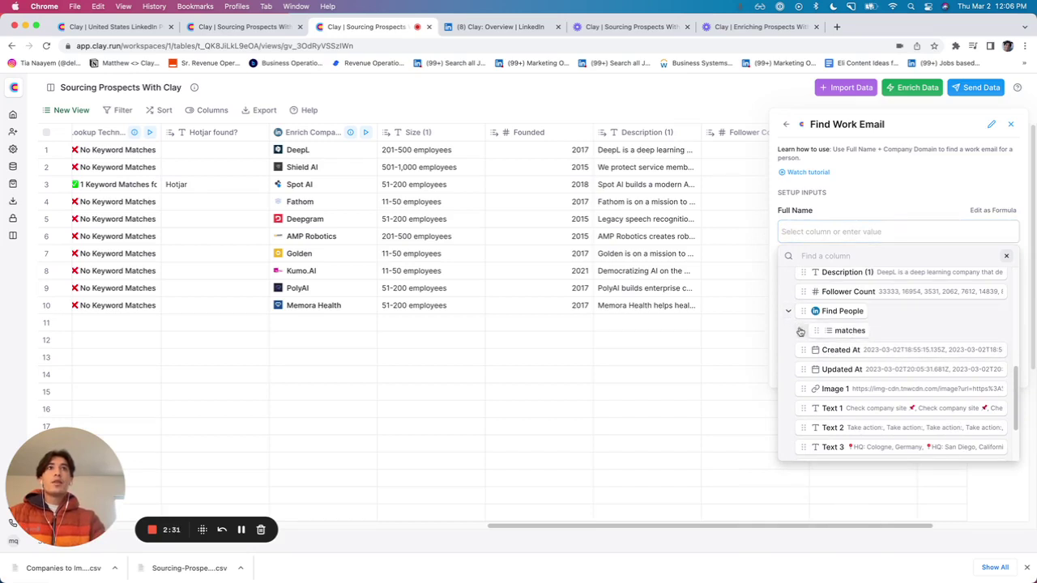
{"action": "left_click", "coordinate": [801, 331]}
{"action": "left_click", "coordinate": [814, 350]}
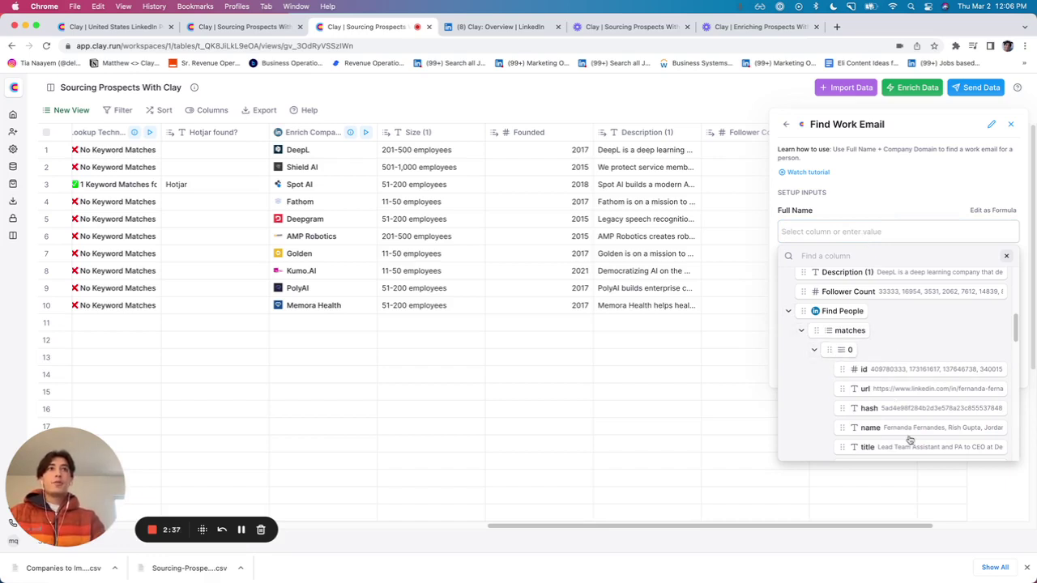
{"action": "left_click", "coordinate": [883, 428]}
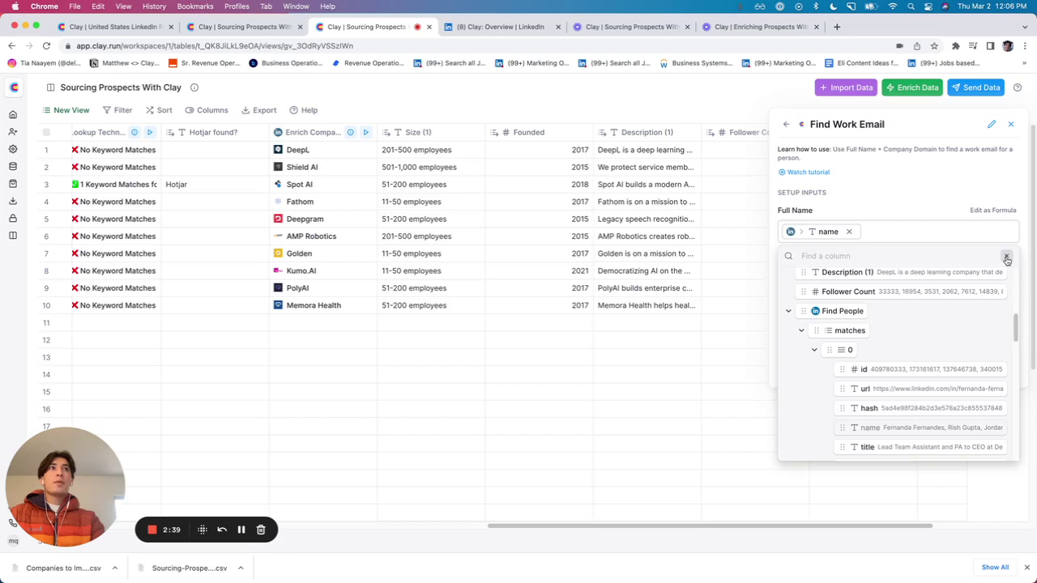
{"action": "left_click", "coordinate": [1005, 256]}
Use Website as Company Domain, save the column, and run it on the rows
{"action": "left_click", "coordinate": [898, 291]}
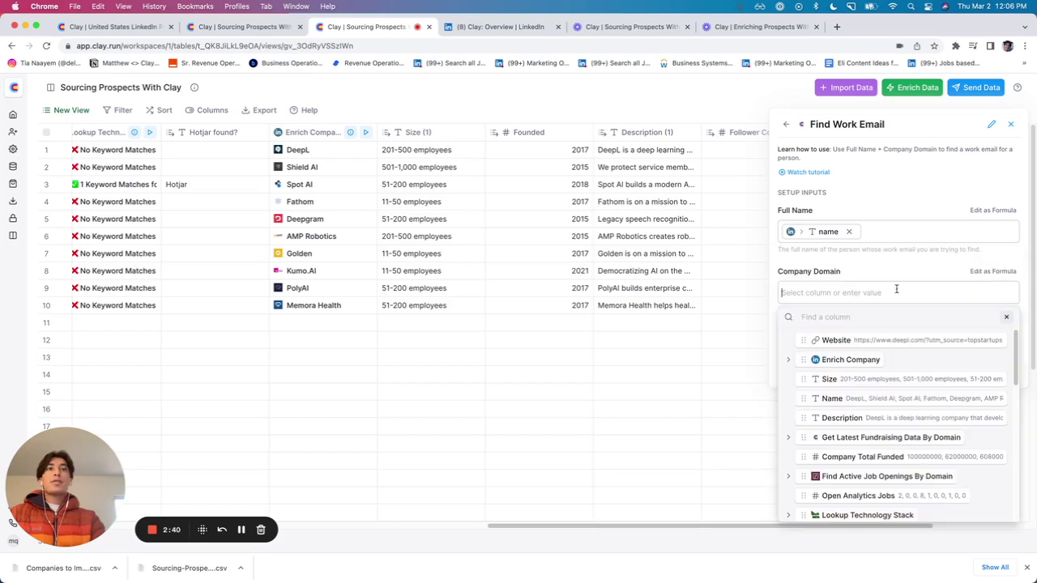
{"action": "left_click", "coordinate": [899, 340]}
{"action": "left_click", "coordinate": [1002, 318]}
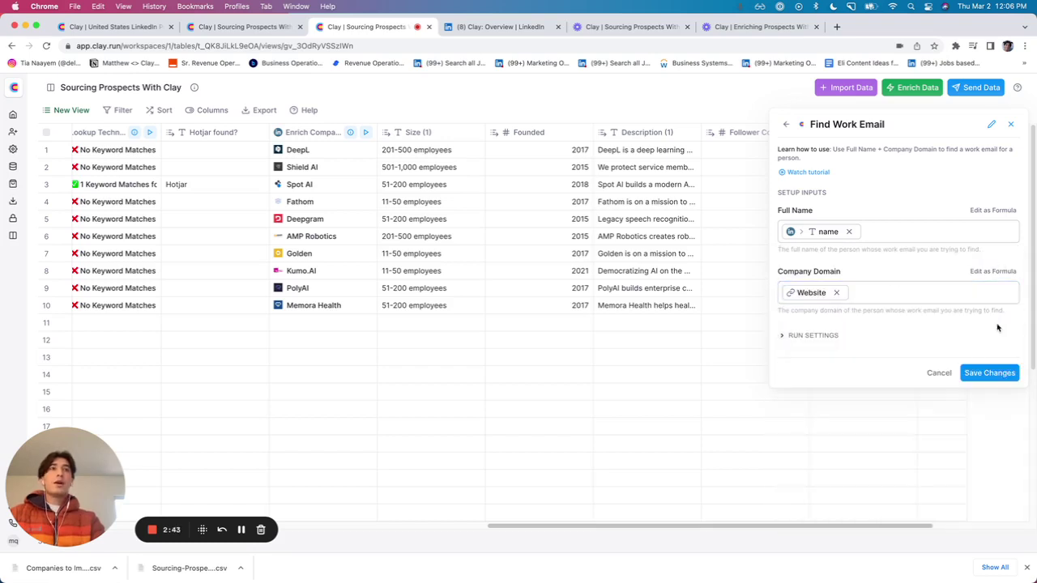
{"action": "left_click", "coordinate": [976, 373]}
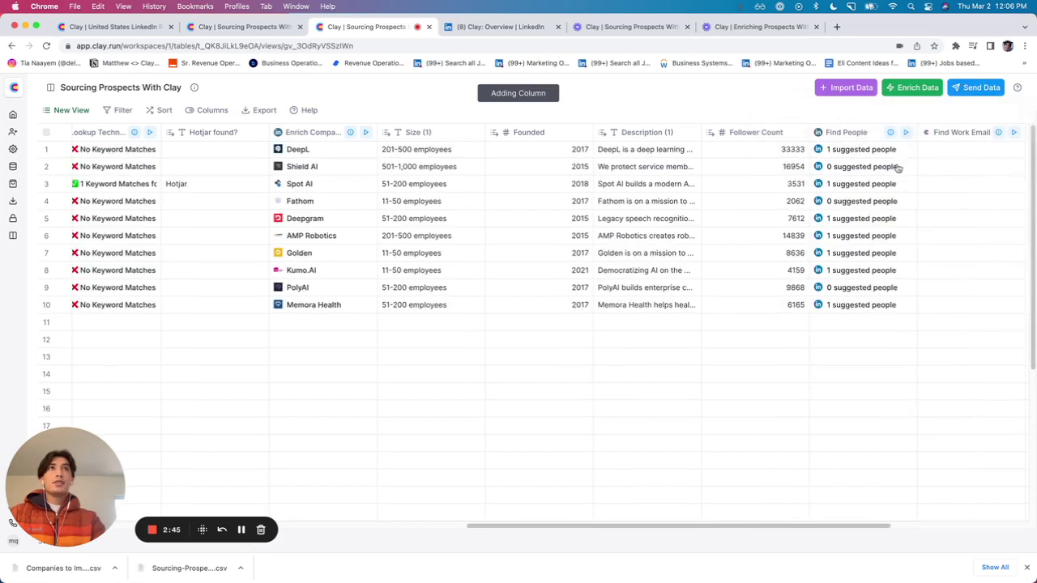
{"action": "left_click", "coordinate": [1012, 132]}
{"action": "left_click", "coordinate": [935, 160]}
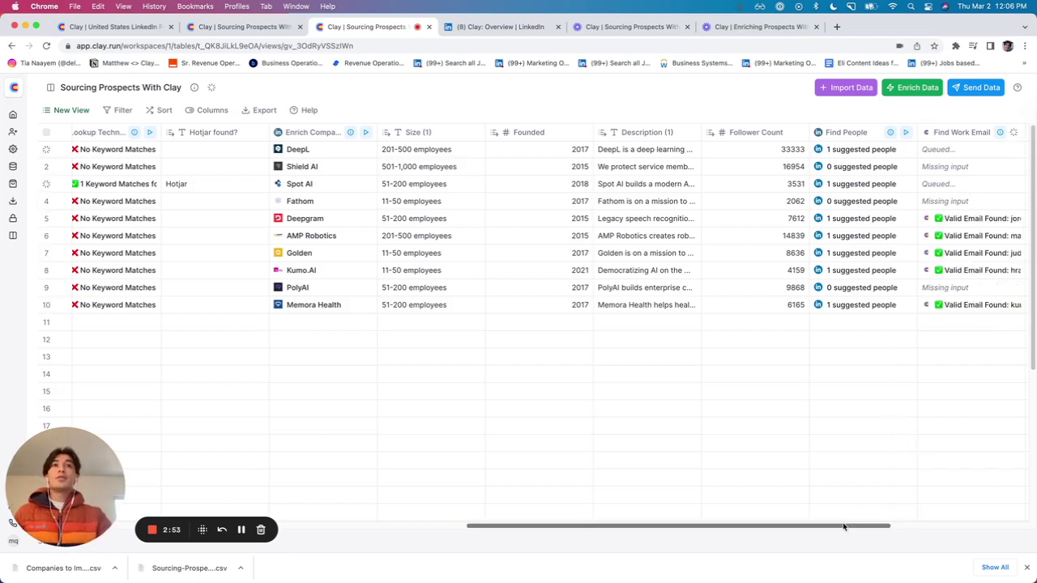
Scroll the table horizontally to review columns while Find Work Email results load
{"action": "scroll", "coordinate": [673, 510], "scroll_direction": "left", "scroll_amount": 10}
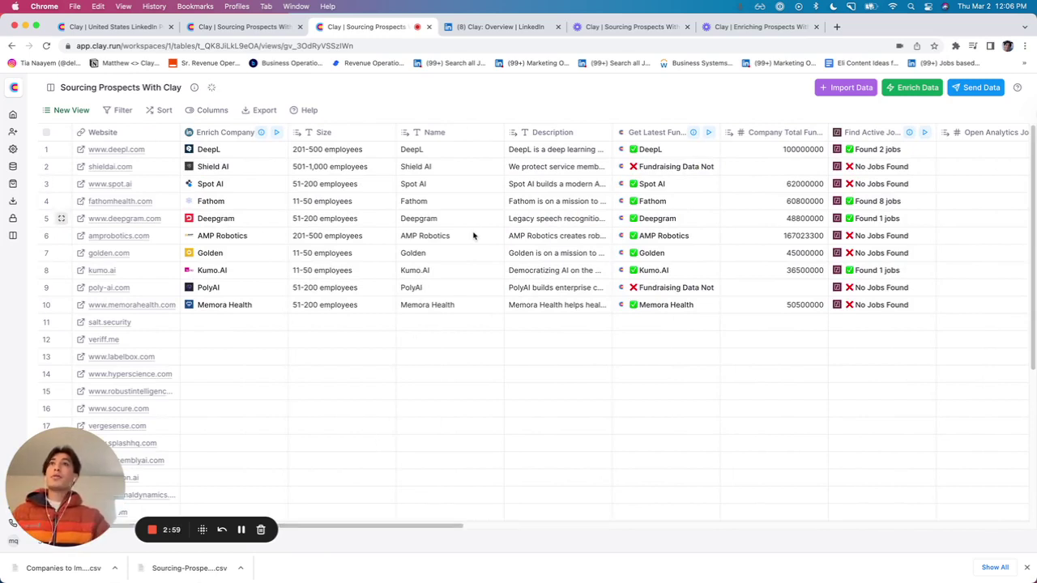
{"action": "left_click_drag", "start_coordinate": [446, 526], "coordinate": [959, 509]}
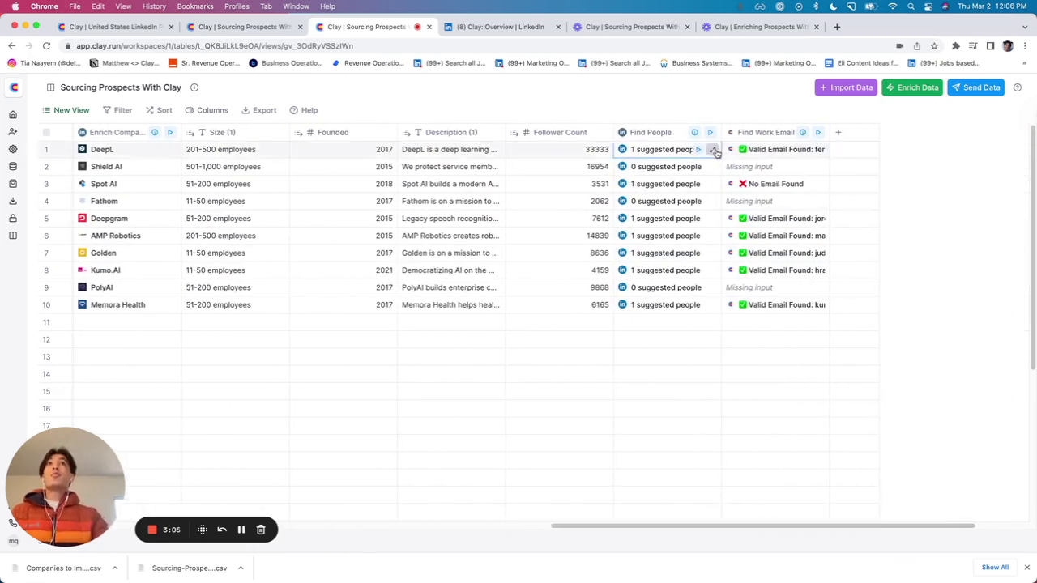
Map the first Find People match's Title into a new table column
{"action": "left_click", "coordinate": [714, 150]}
{"action": "left_click", "coordinate": [802, 179]}
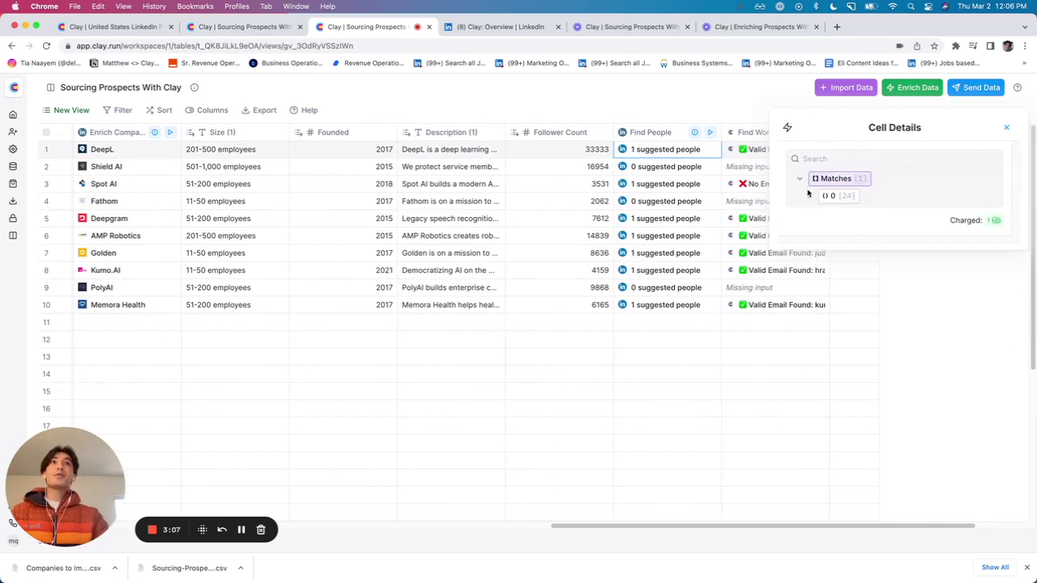
{"action": "left_click", "coordinate": [809, 195]}
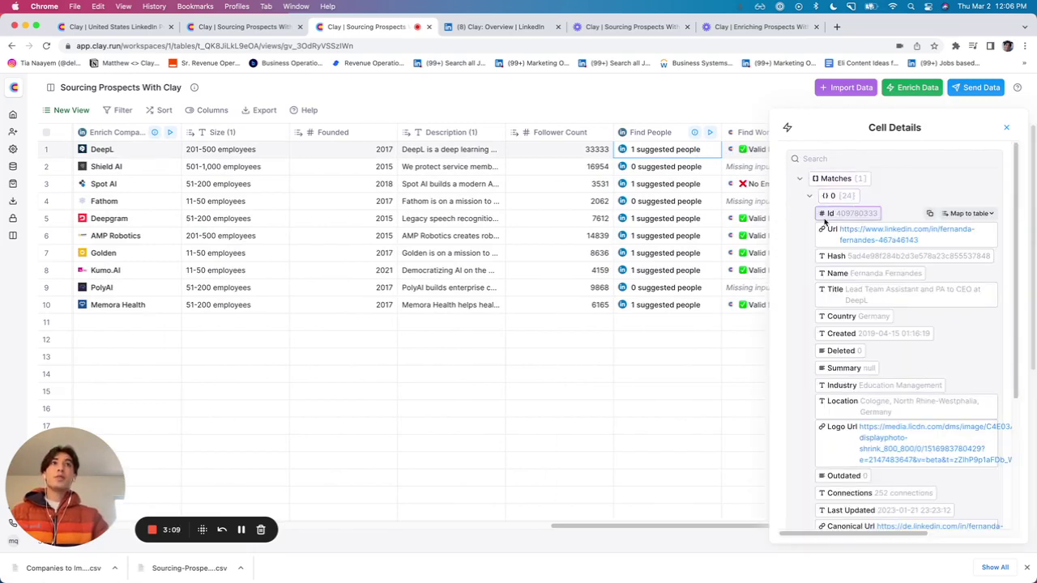
{"action": "left_click", "coordinate": [971, 290]}
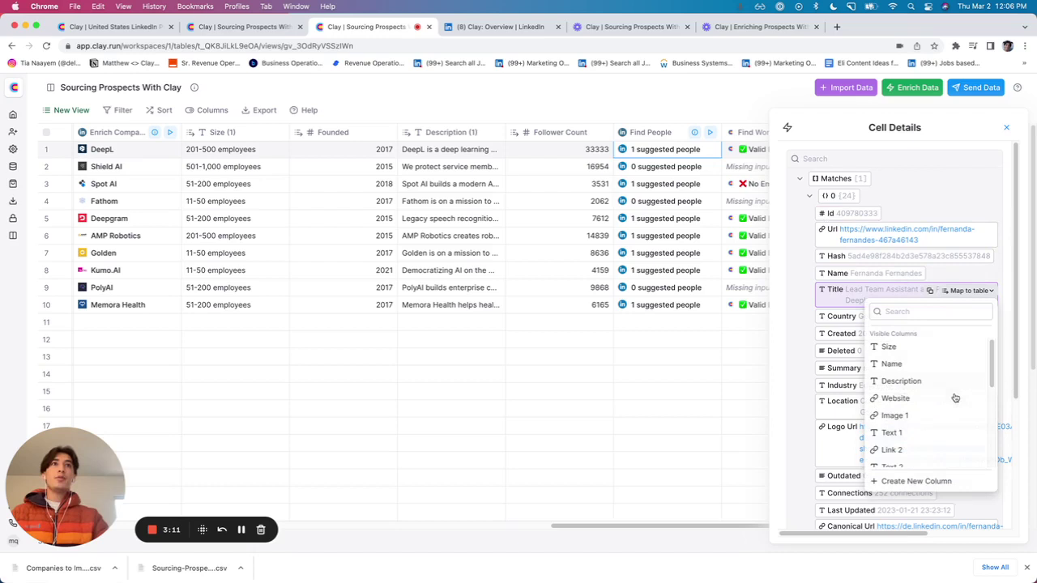
{"action": "left_click", "coordinate": [915, 483]}
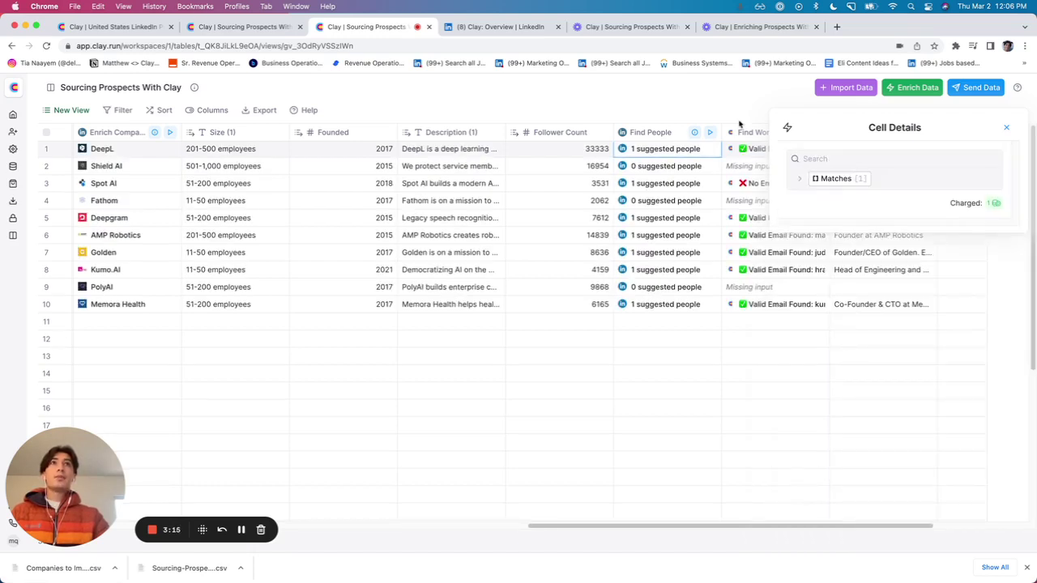
Map the match's Country into a new table column
{"action": "left_click", "coordinate": [809, 183]}
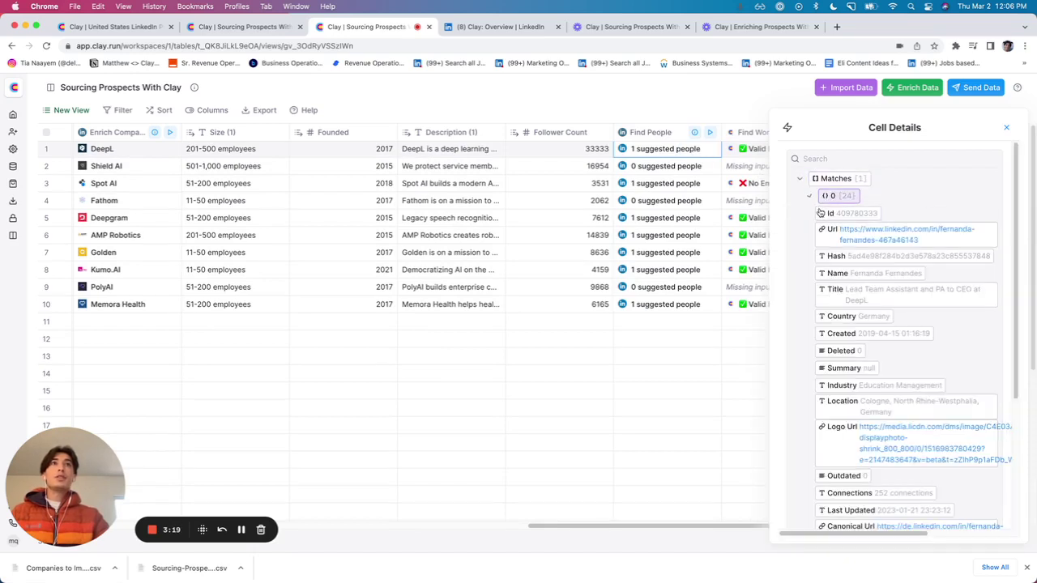
{"action": "mouse_move", "coordinate": [905, 403]}
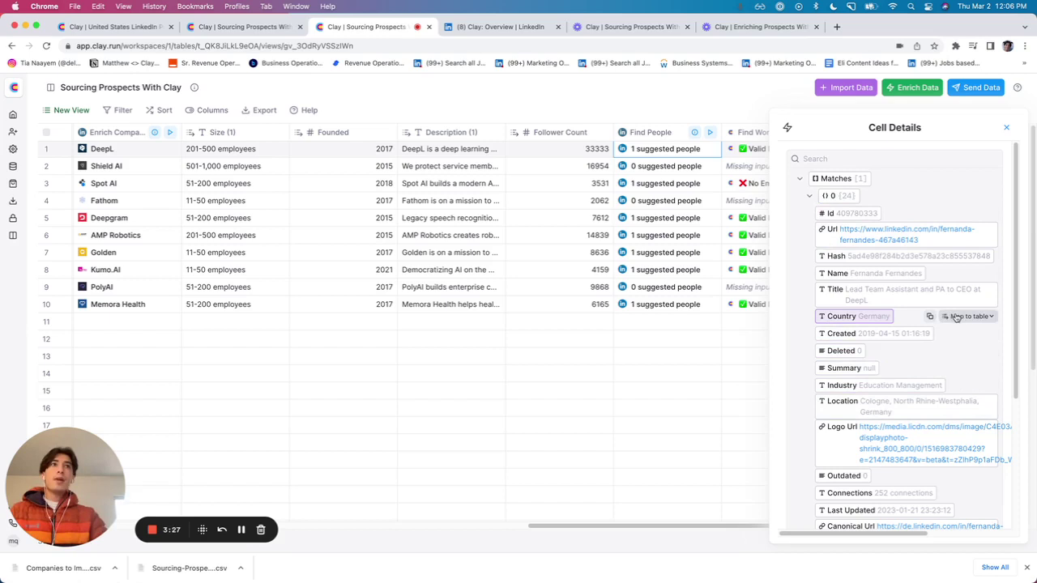
{"action": "left_click", "coordinate": [957, 317]}
{"action": "left_click", "coordinate": [933, 510]}
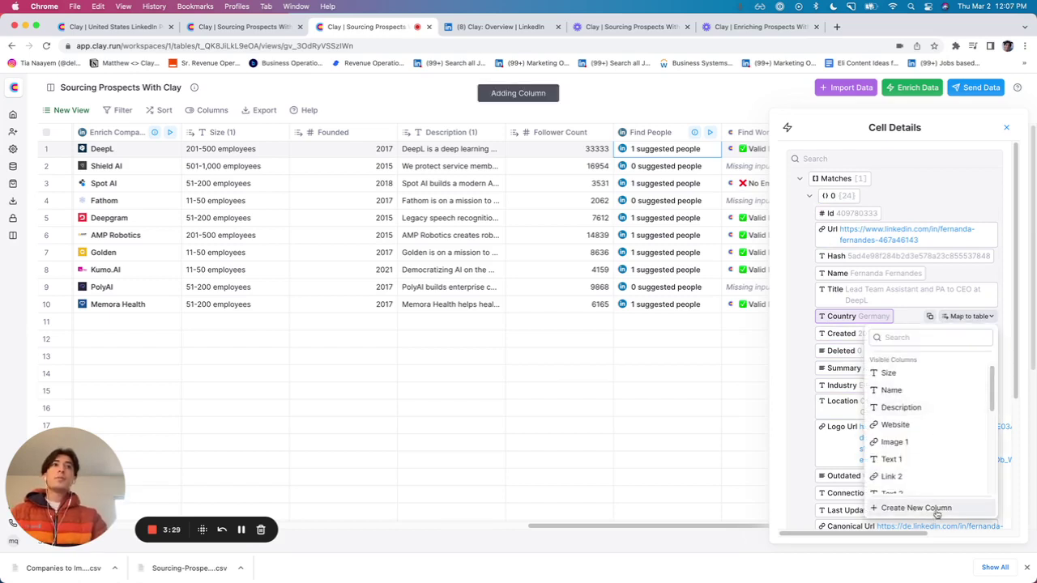
{"action": "left_click", "coordinate": [1006, 127]}
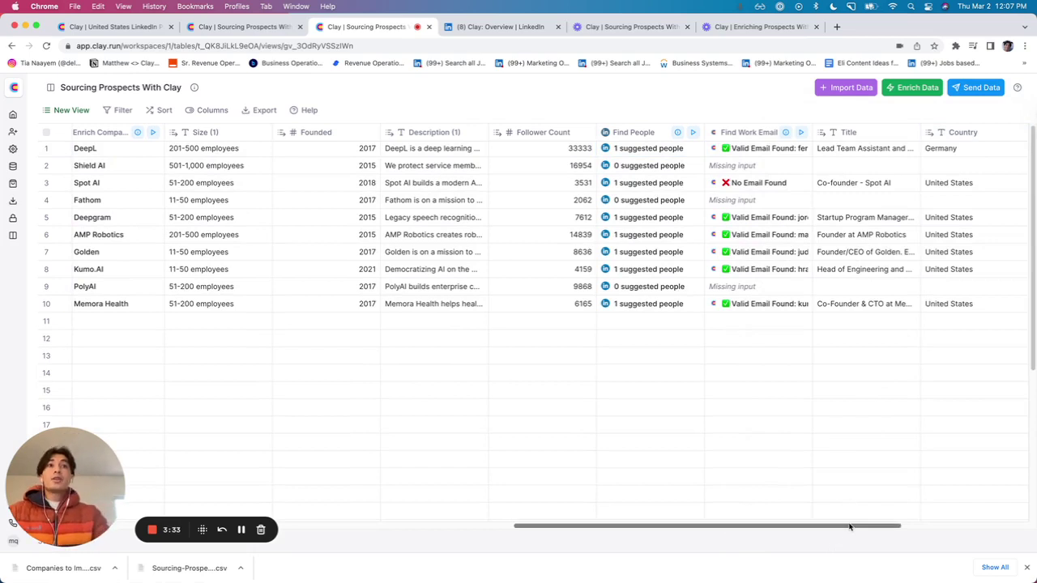
Map row 1's Find Work Email result Email field into a new Email column
{"action": "left_click_drag", "start_coordinate": [849, 527], "coordinate": [878, 528]}
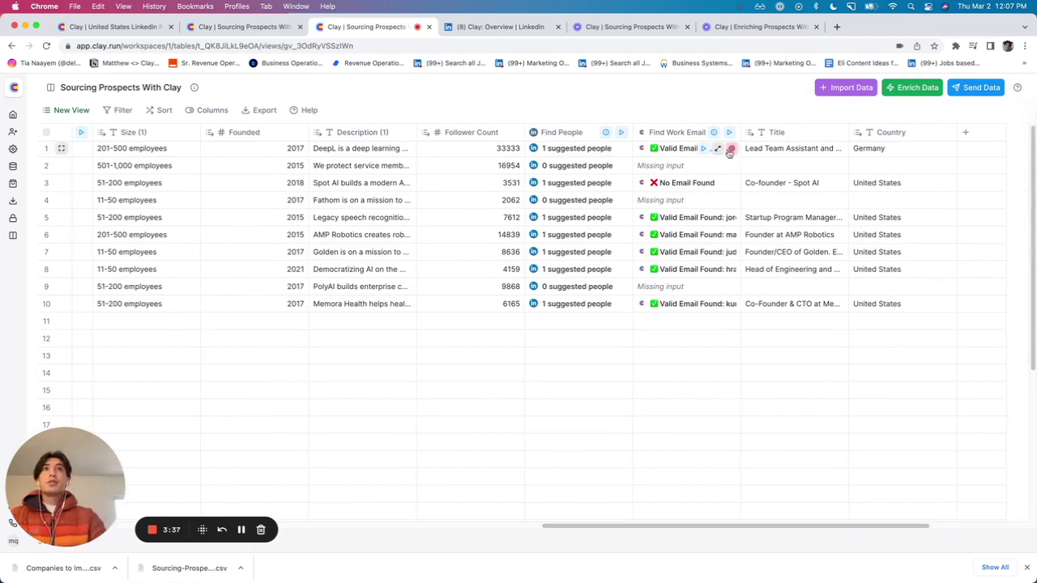
{"action": "left_click", "coordinate": [718, 149]}
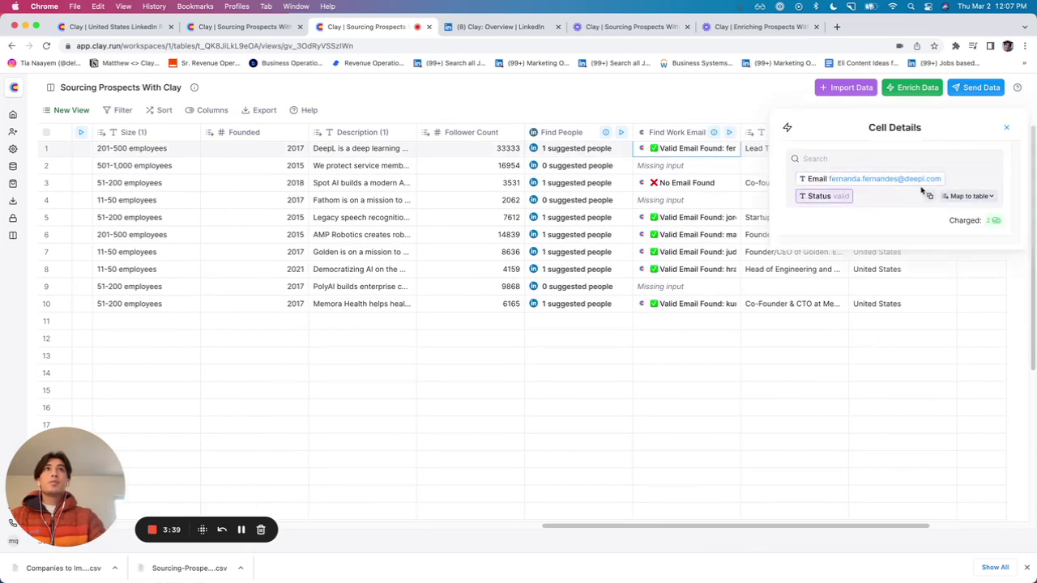
{"action": "left_click", "coordinate": [971, 180]}
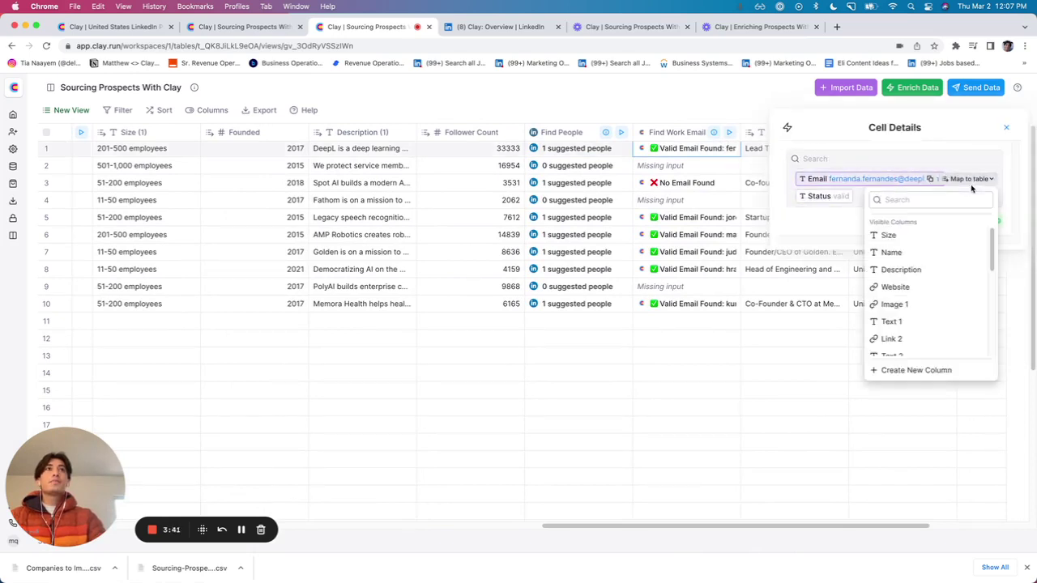
{"action": "left_click", "coordinate": [937, 371]}
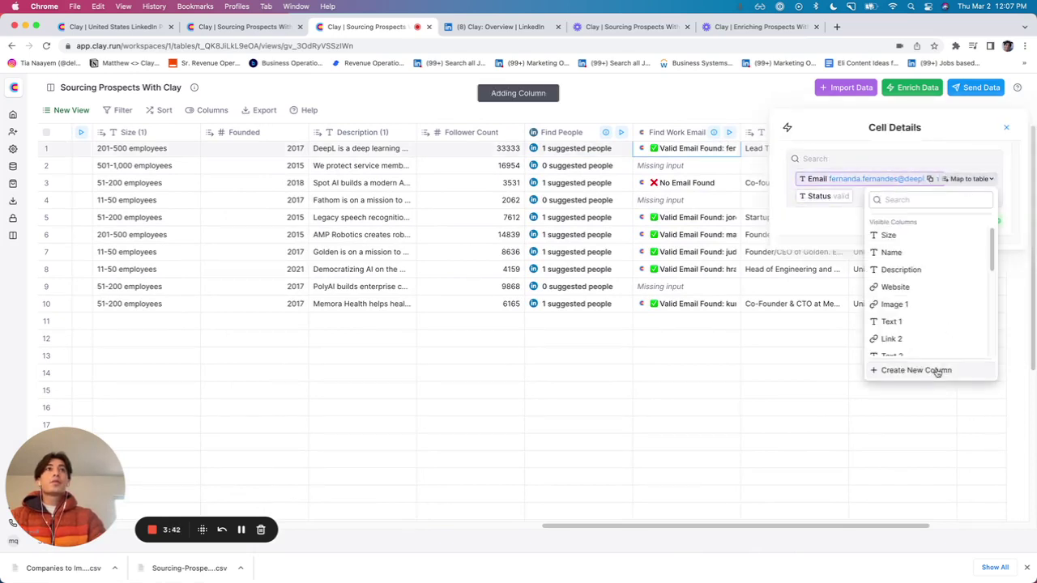
{"action": "left_click", "coordinate": [1005, 128]}
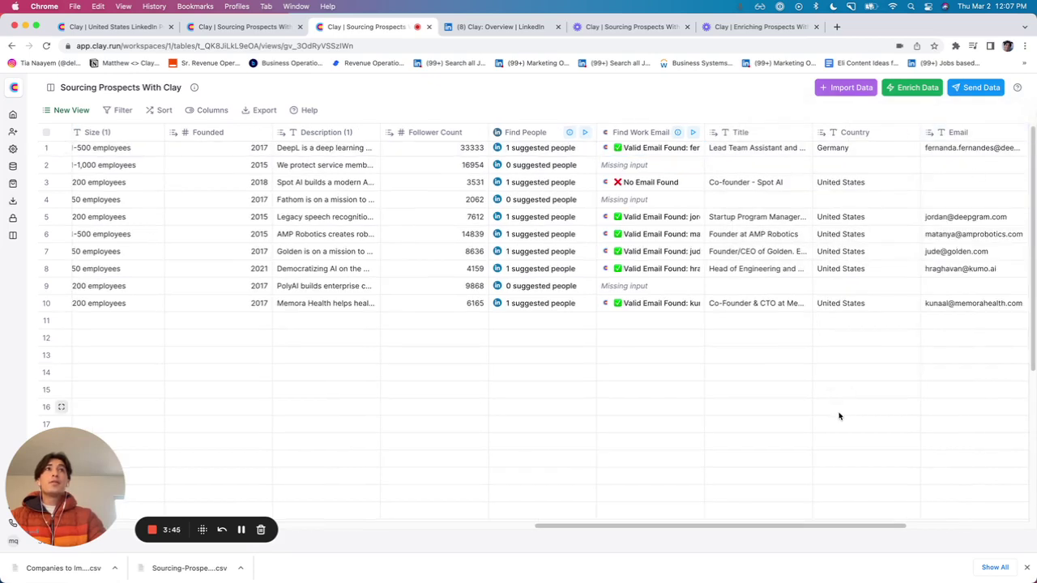